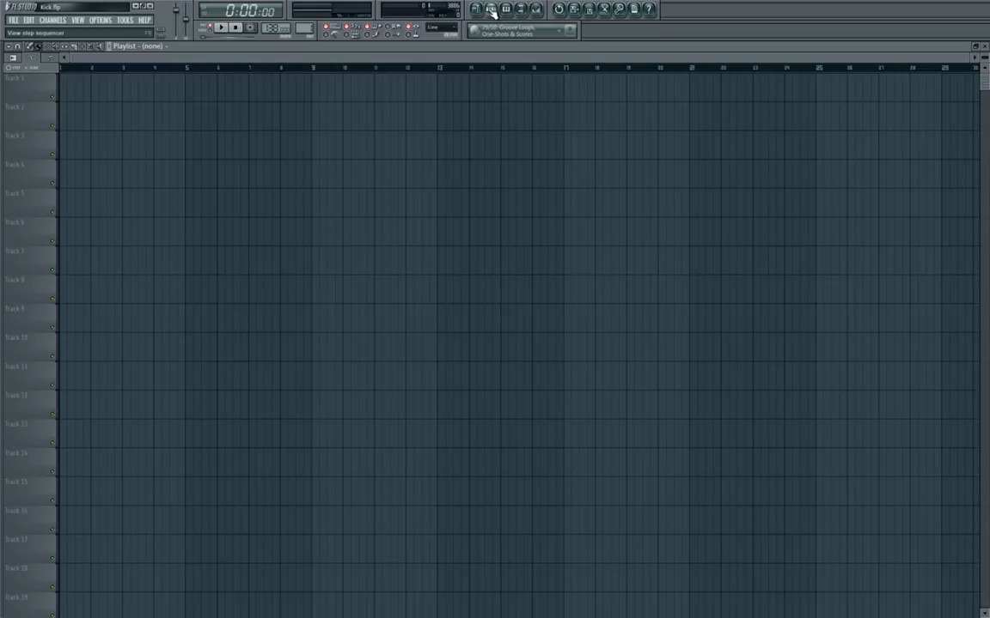
# Replace the default Sampler channel with the KICK Nicky Romero Edition synth and position its window near the centre of the workspace.
pyautogui.click(491, 10)
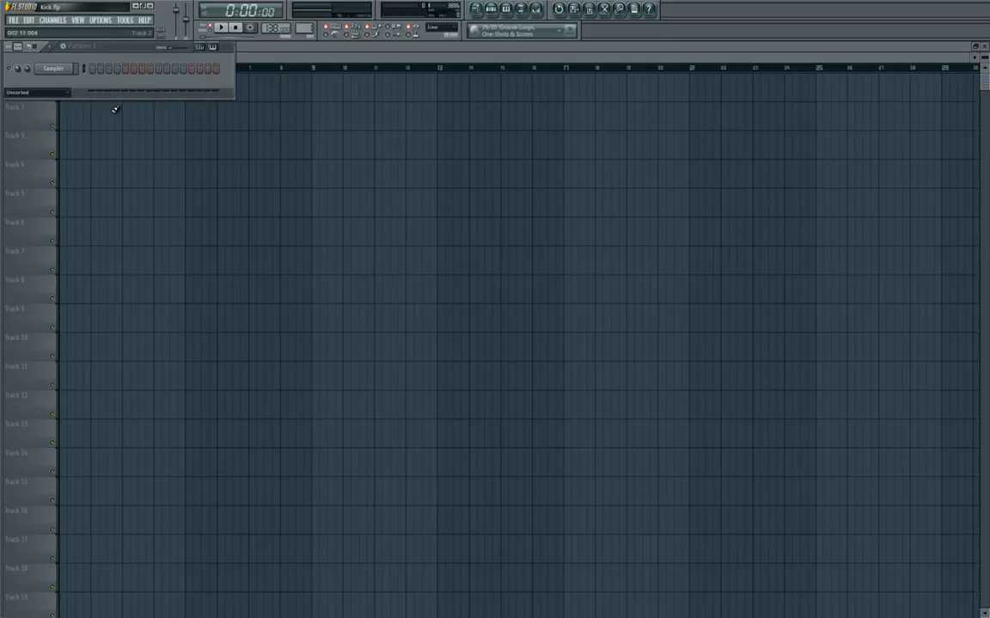
pyautogui.rightClick(69, 71)
pyautogui.moveTo(109, 186)
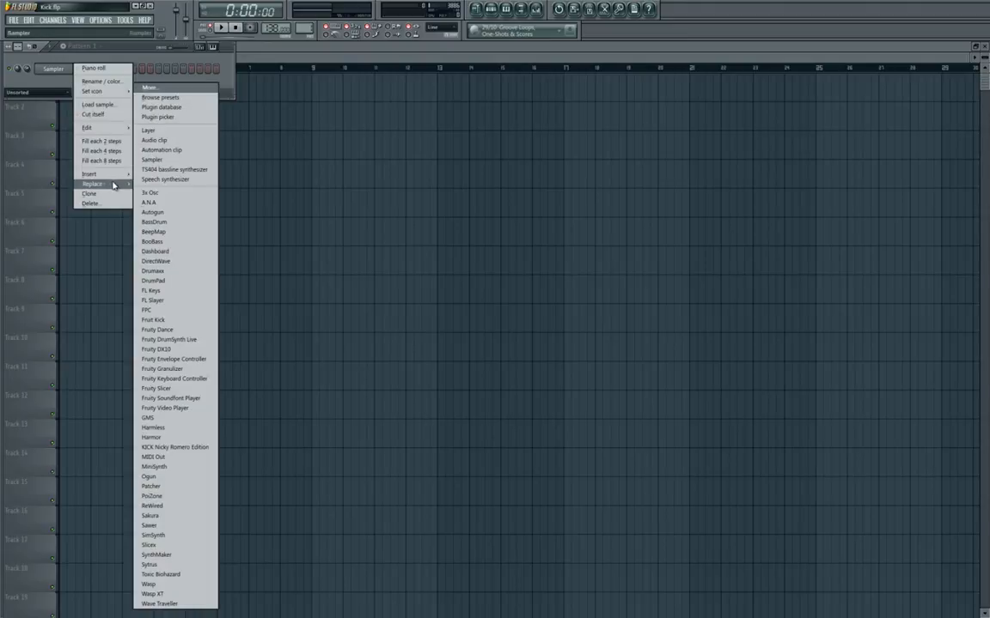
pyautogui.click(191, 447)
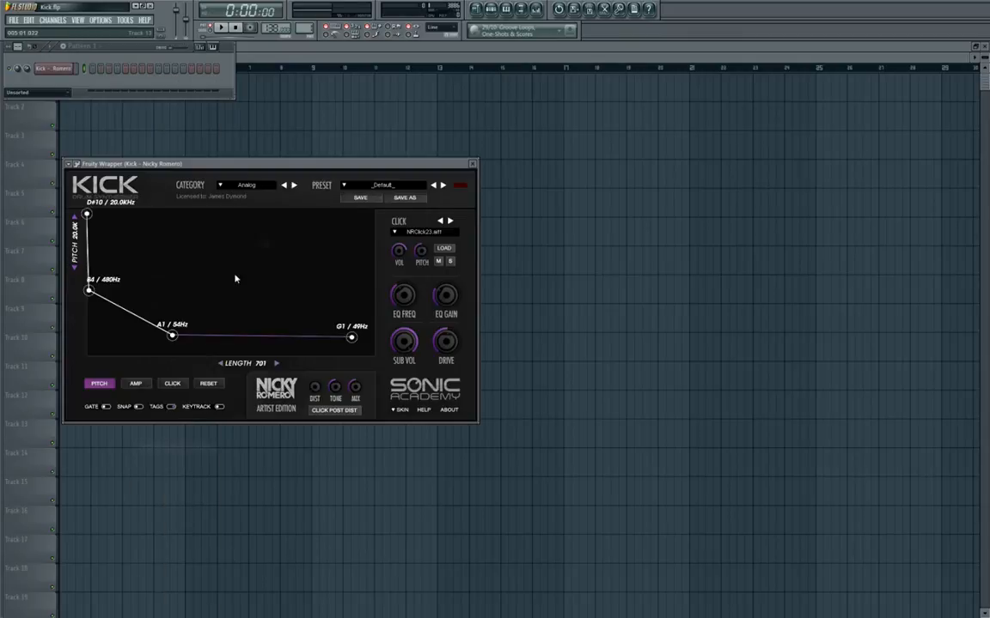
pyautogui.moveTo(254, 170); pyautogui.dragTo(474, 183)
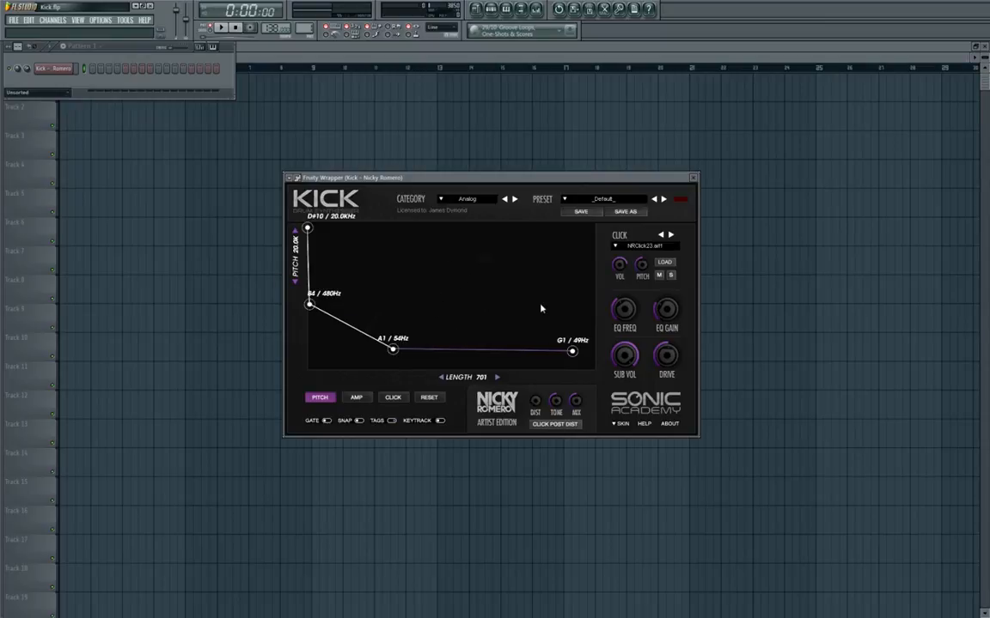
# Rename the synth's channel to Kick and colour it green.
pyautogui.rightClick(64, 71)
pyautogui.click(89, 87)
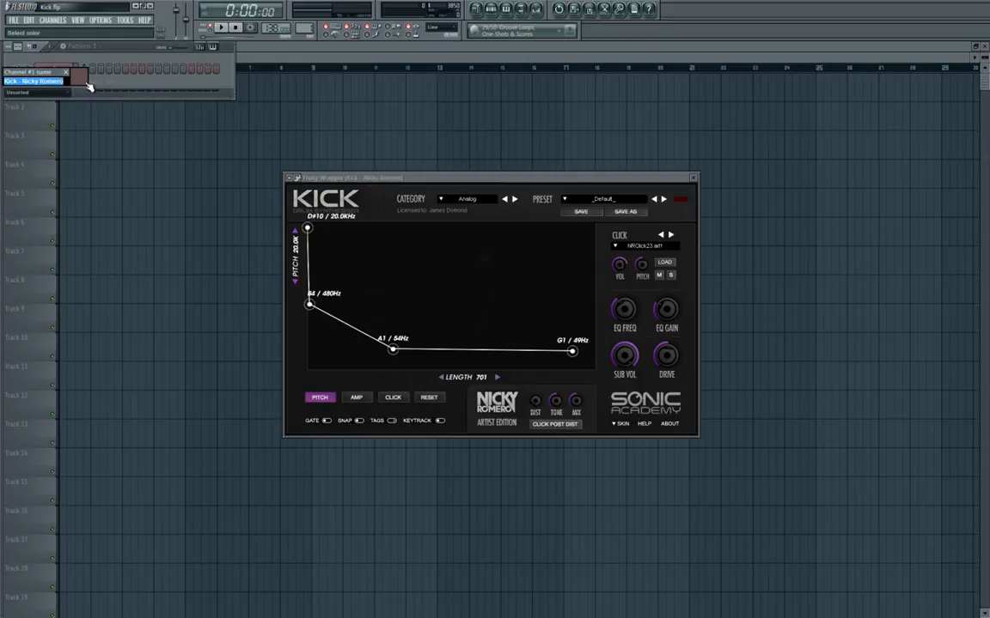
pyautogui.write('Kick')
pyautogui.click(79, 79)
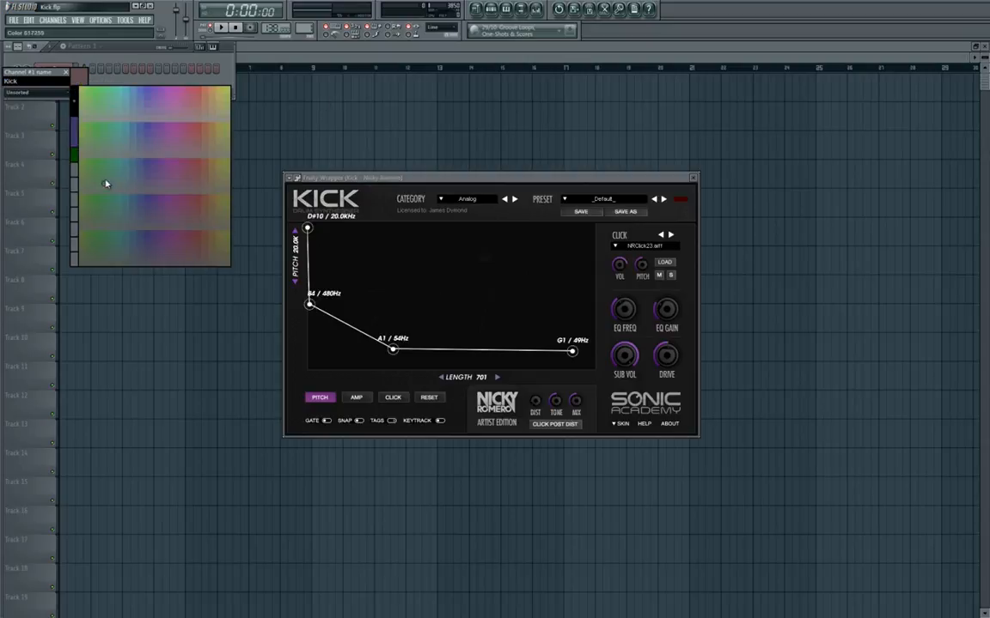
pyautogui.click(68, 142)
pyautogui.press('Return')
# Show the mixer and link the Kick channel to mixer insert track 10.
pyautogui.press('F9')
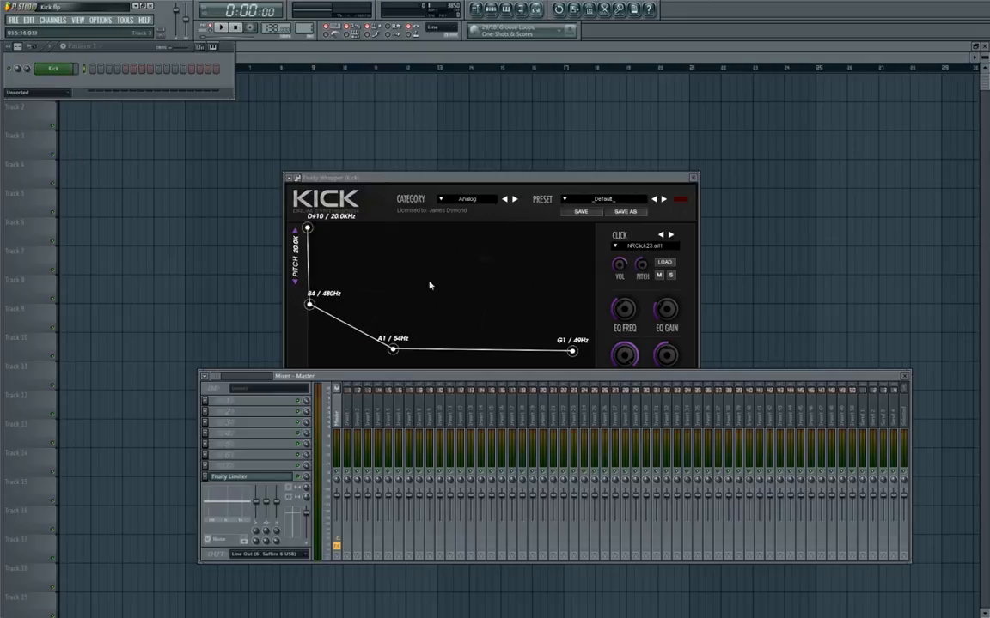
pyautogui.rightClick(442, 421)
pyautogui.click(554, 419)
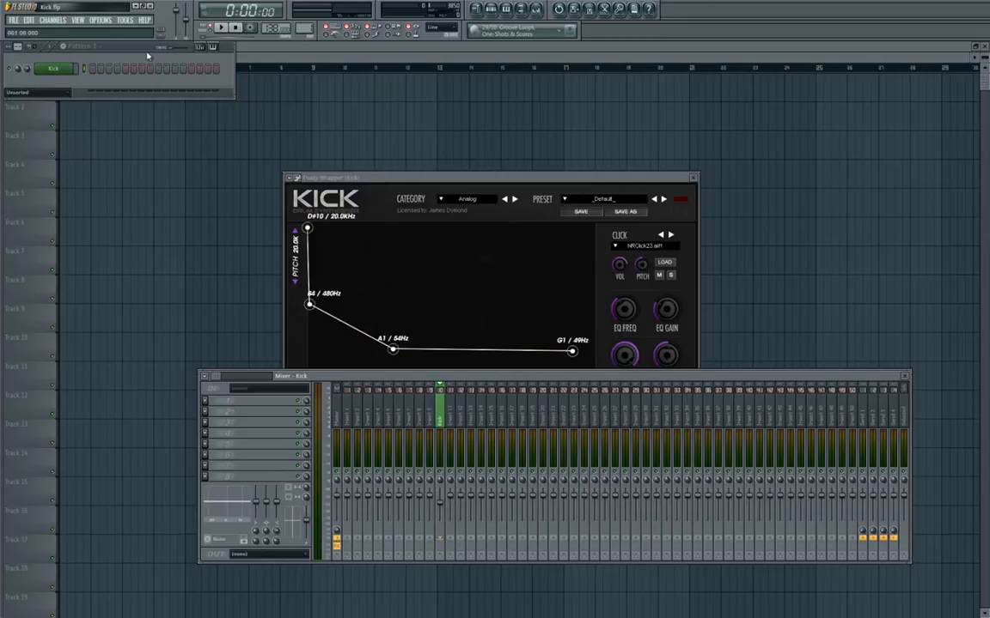
# Fill every fourth step of the Kick channel, audition the pattern, and move the synth window clear of the mixer.
pyautogui.rightClick(69, 69)
pyautogui.click(112, 133)
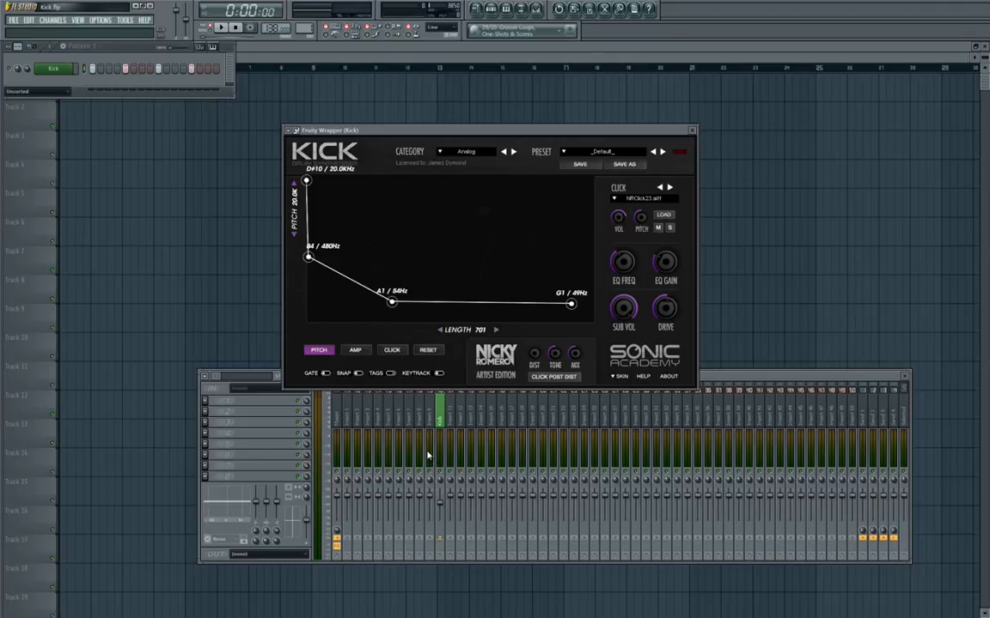
pyautogui.press('space')
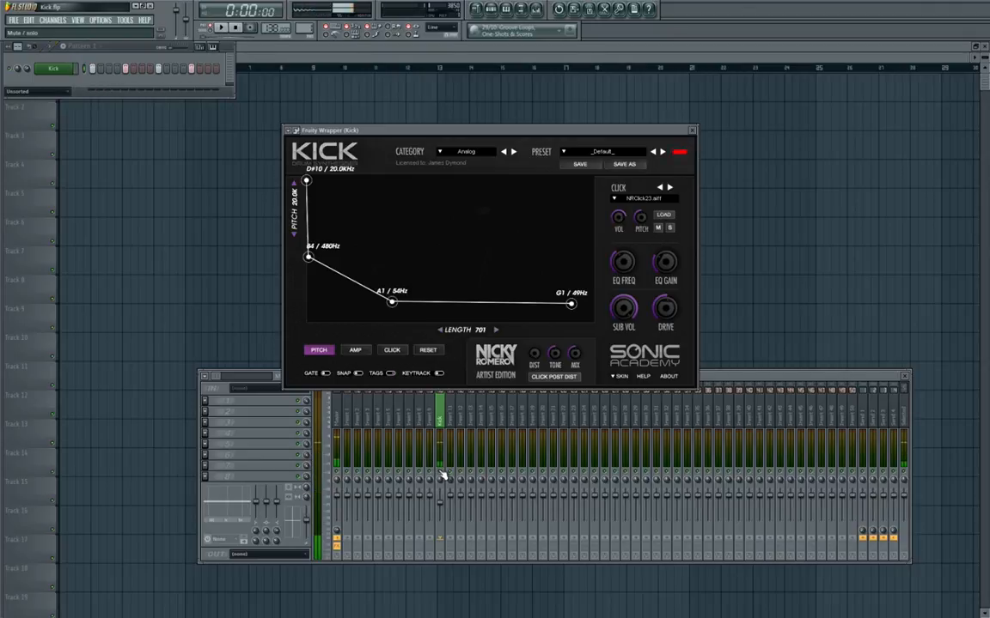
pyautogui.press('space')
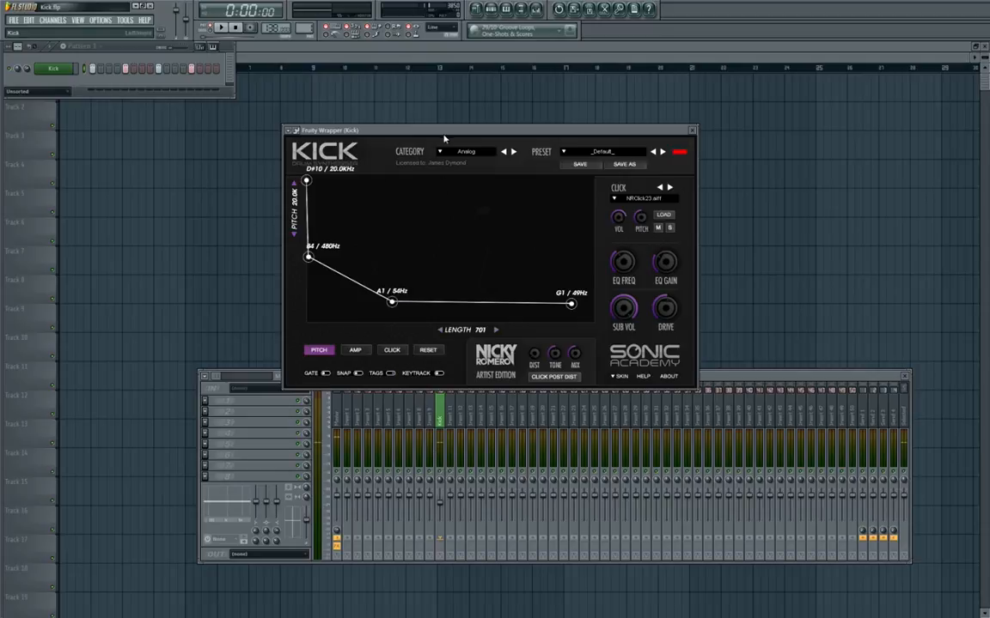
pyautogui.moveTo(440, 131); pyautogui.dragTo(440, 112)
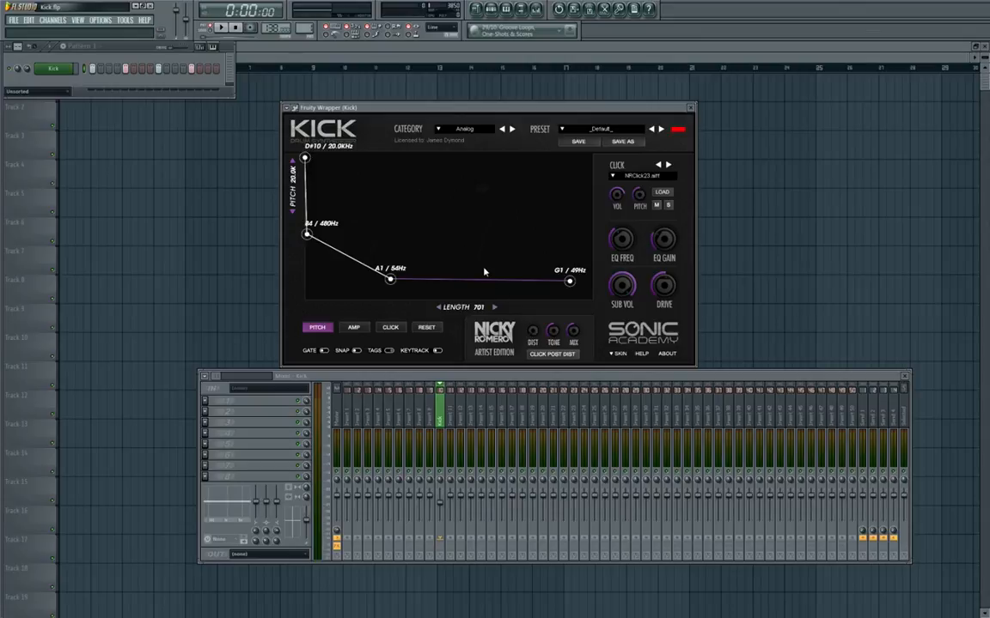
pyautogui.moveTo(533, 110); pyautogui.dragTo(531, 105)
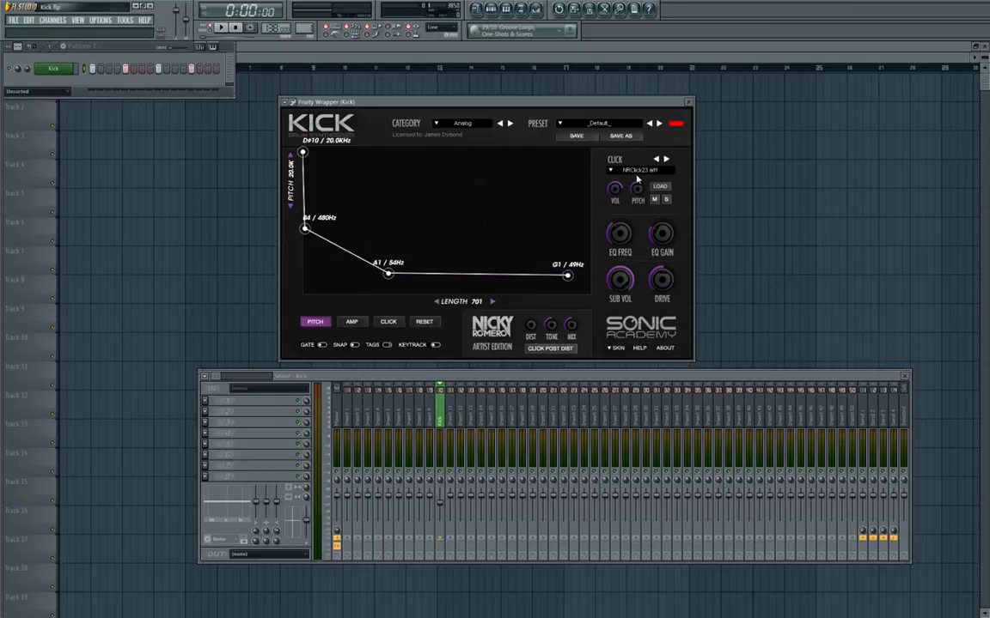
# Load the Psy Click sample from the Desktop as the synth's click sound and audition it in the pattern.
pyautogui.click(639, 170)
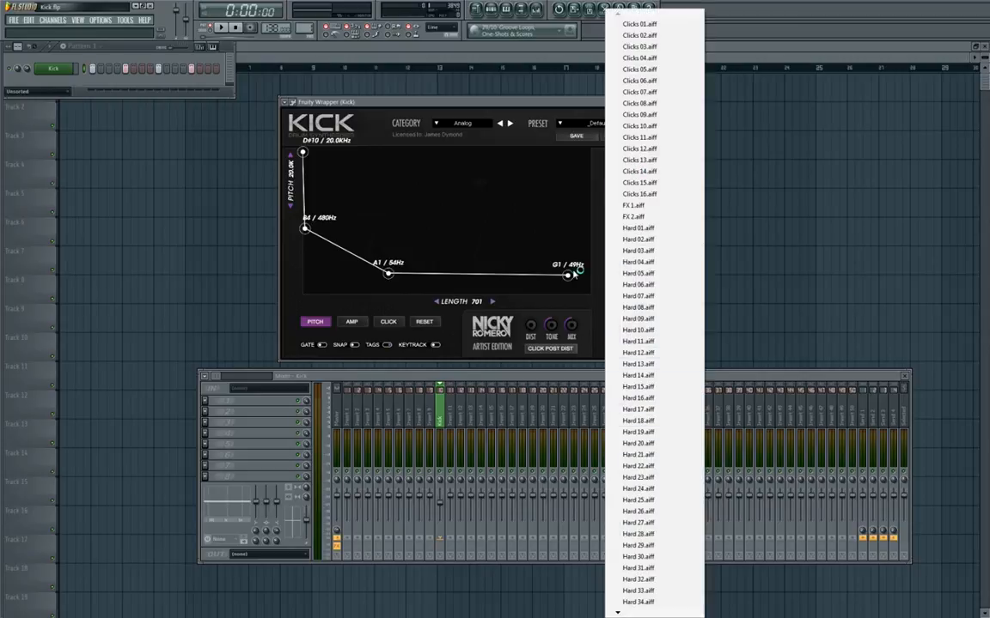
pyautogui.click(564, 224)
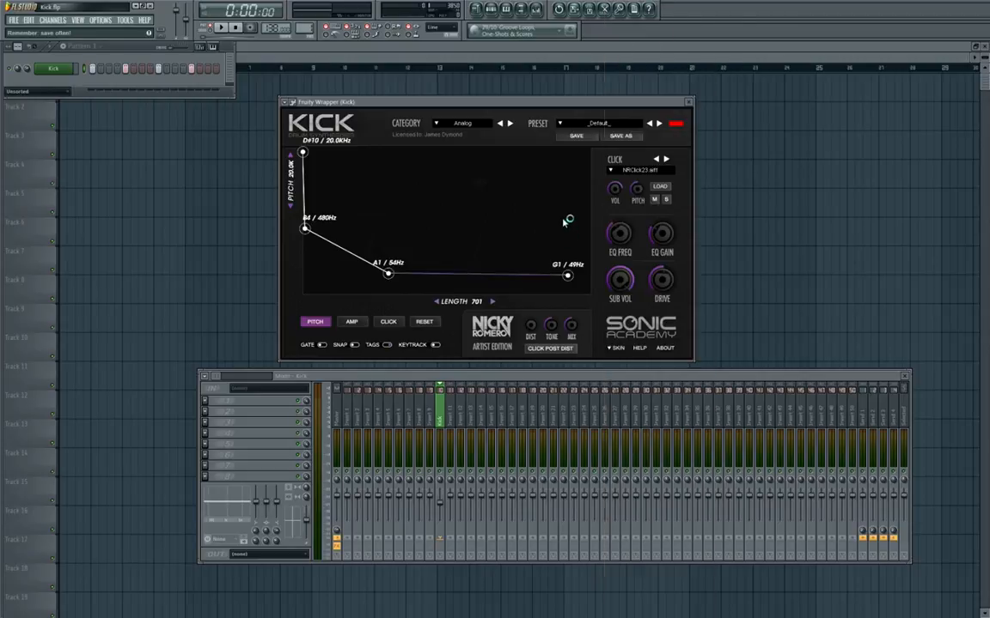
pyautogui.click(659, 187)
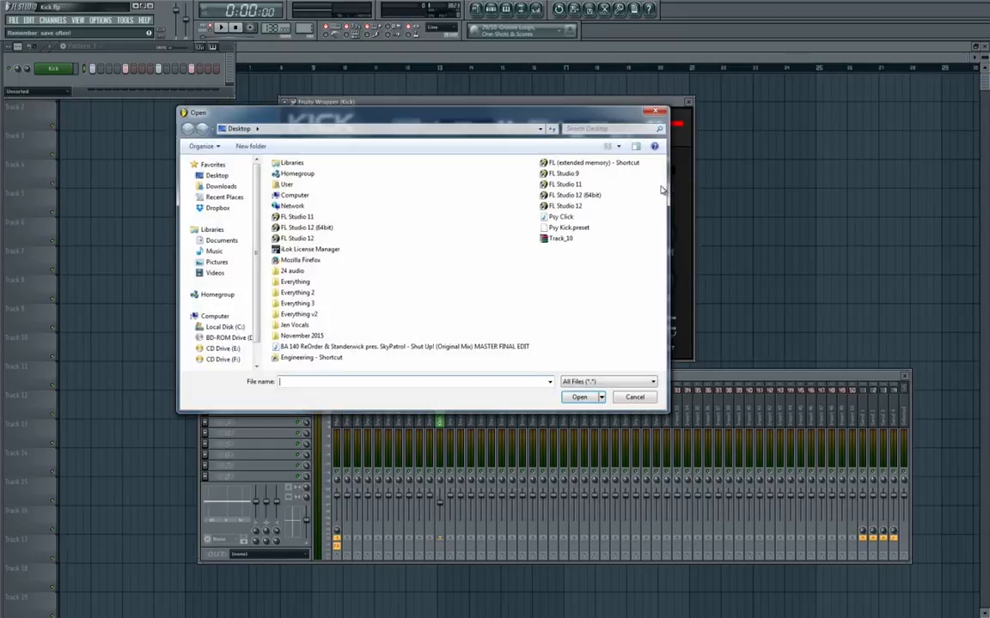
pyautogui.doubleClick(562, 217)
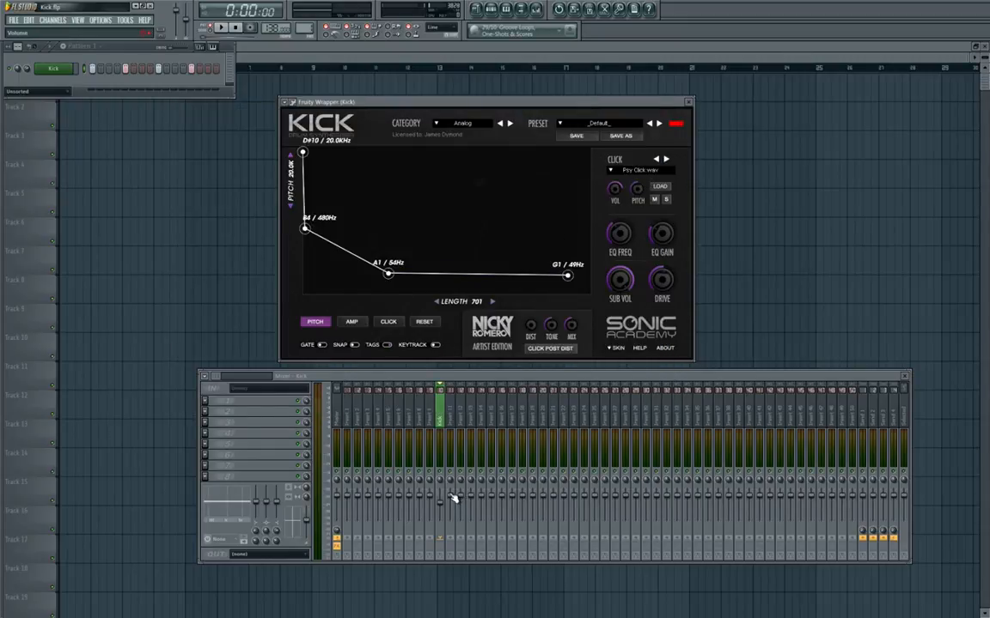
pyautogui.press('space')
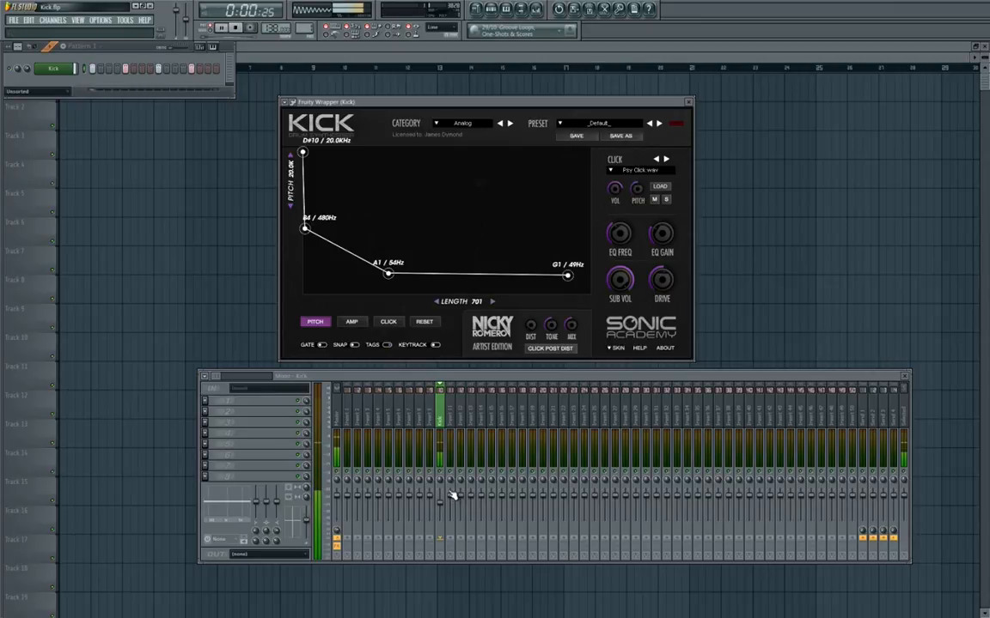
pyautogui.press('space')
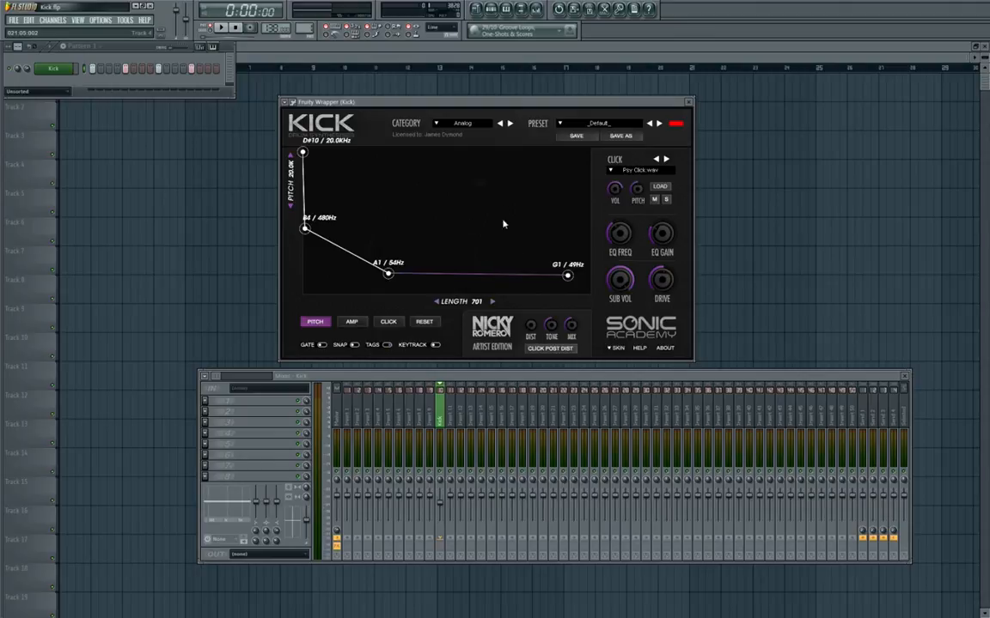
pyautogui.moveTo(485, 104)
pyautogui.mouseDown()
pyautogui.moveTo(496, 101)
pyautogui.moveTo(485, 101)
pyautogui.mouseUp()
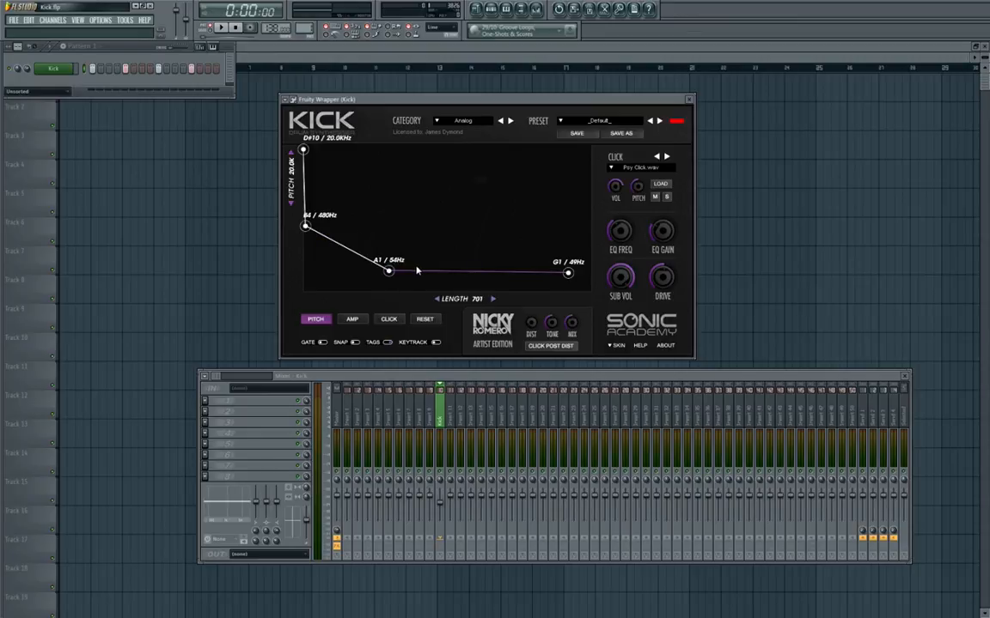
# Display the synth's amp envelope, raise its early dip to full level, and shift the plateau points slightly later.
pyautogui.click(353, 319)
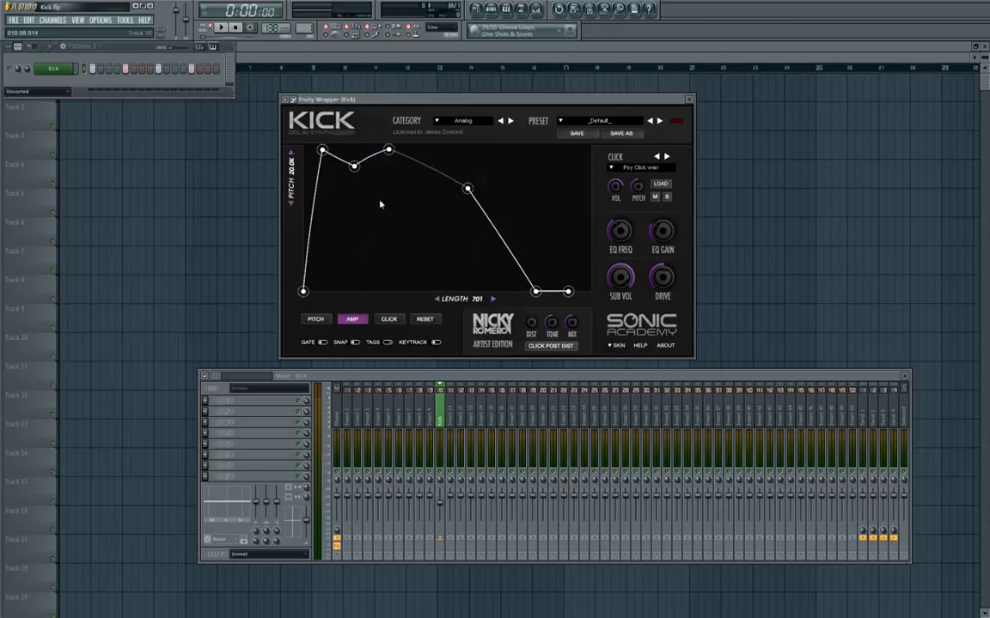
pyautogui.doubleClick(356, 150)
pyautogui.moveTo(386, 152)
pyautogui.mouseDown()
pyautogui.moveTo(407, 150)
pyautogui.moveTo(368, 147)
pyautogui.mouseUp()
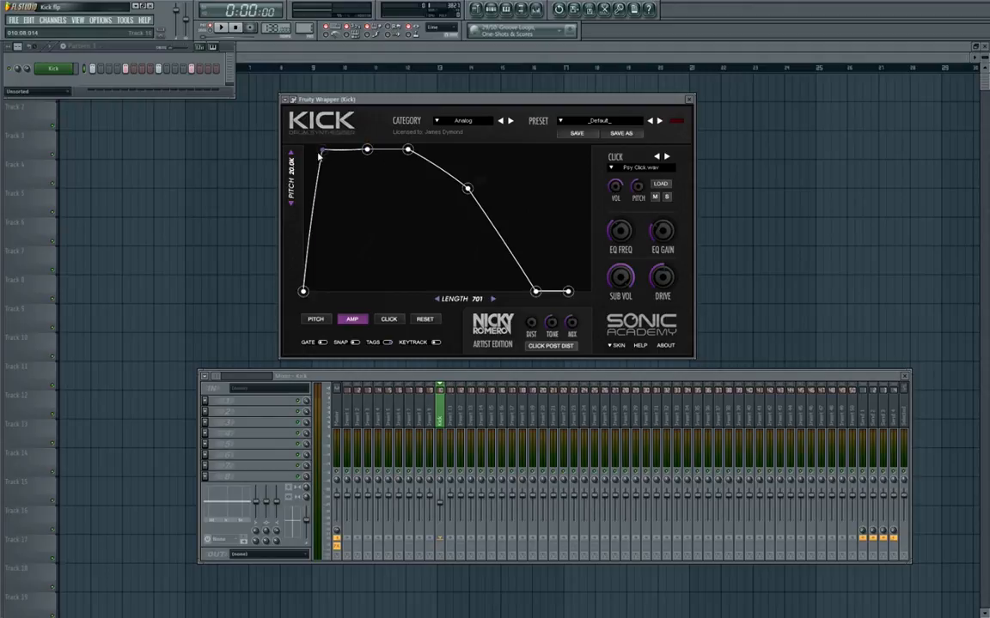
# While auditioning the kick, lengthen the amp envelope's attack and move its decay and zero-level points earlier for a shorter tail.
pyautogui.press('space')
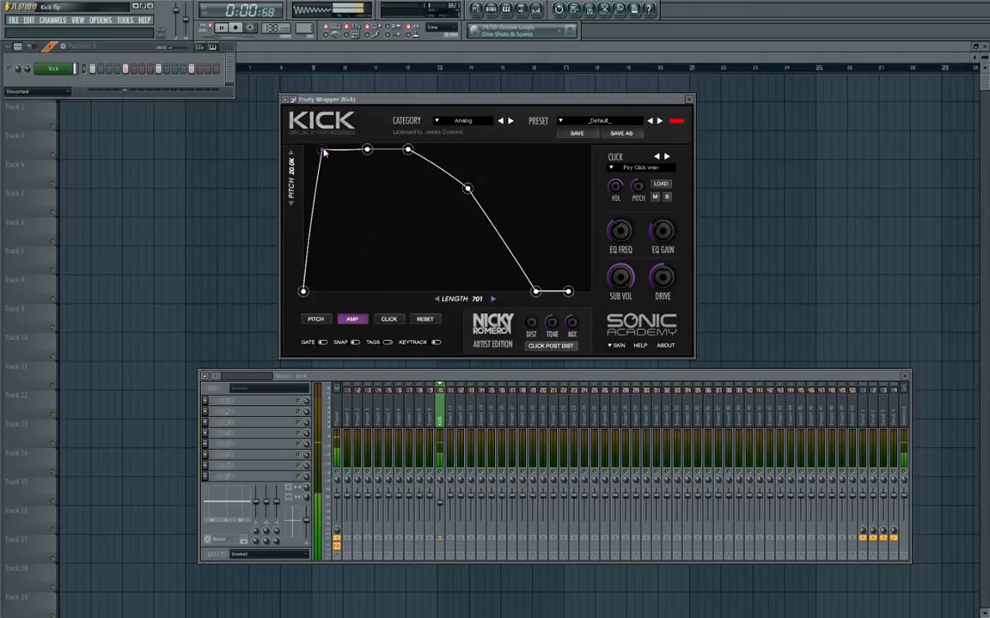
pyautogui.moveTo(326, 155); pyautogui.dragTo(350, 152)
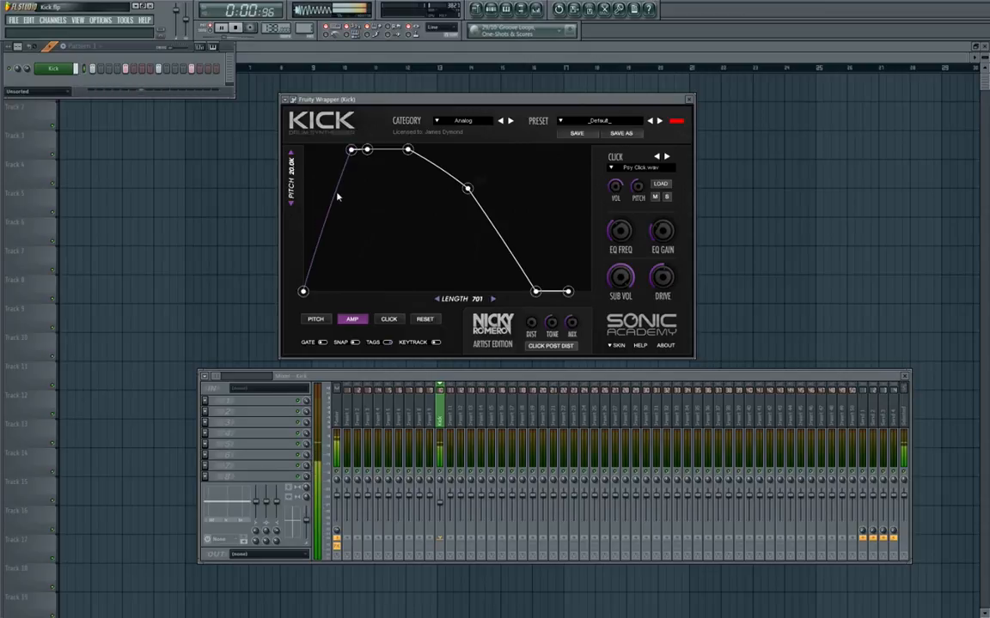
pyautogui.moveTo(469, 190); pyautogui.dragTo(457, 187)
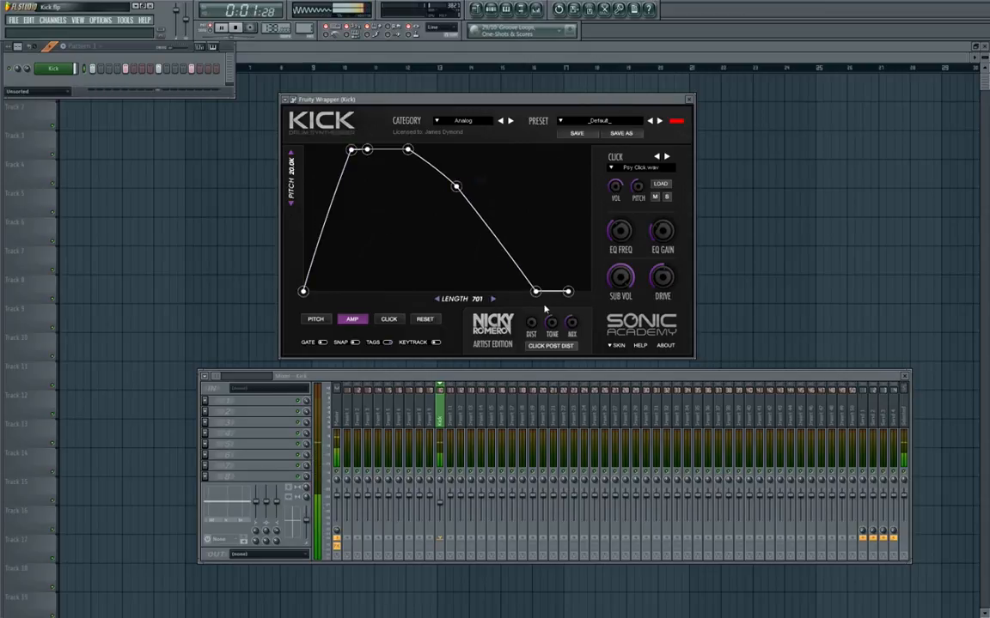
pyautogui.moveTo(536, 293); pyautogui.dragTo(512, 296)
pyautogui.press('space')
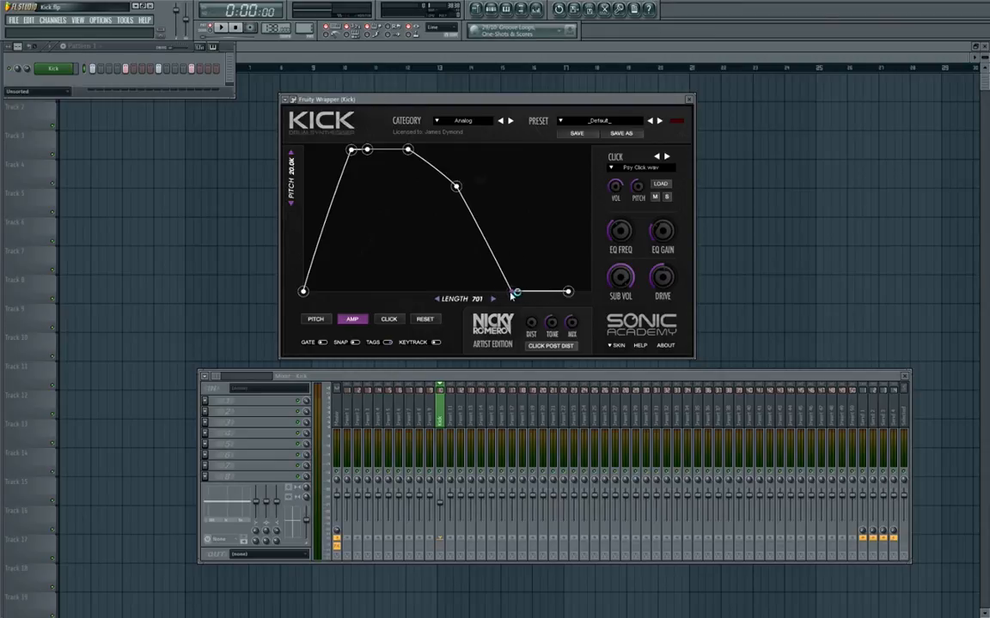
pyautogui.press('space')
pyautogui.moveTo(512, 296)
pyautogui.mouseDown()
pyautogui.moveTo(545, 296)
pyautogui.moveTo(513, 295)
pyautogui.mouseUp()
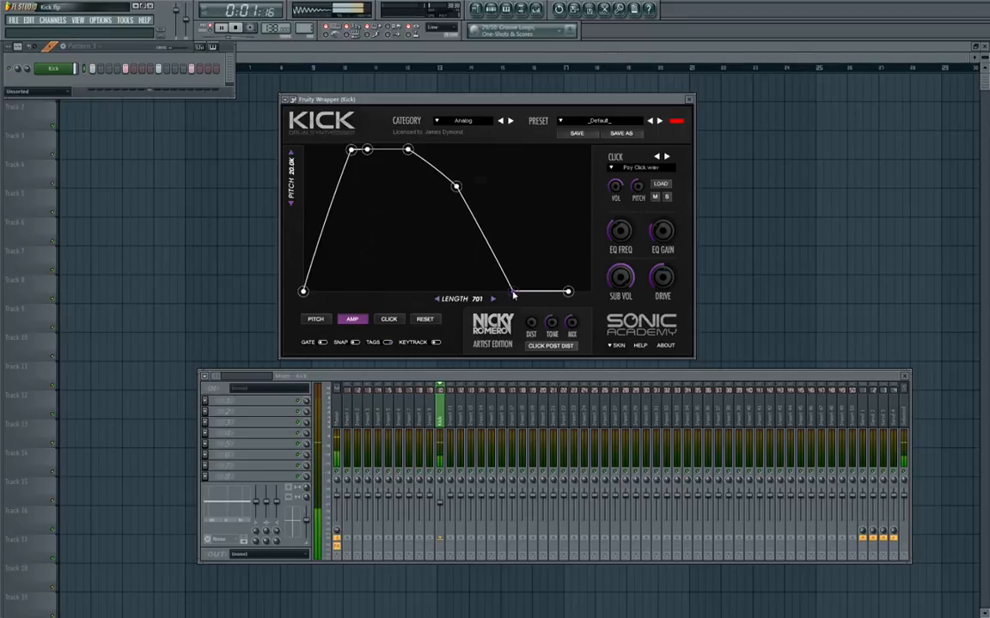
pyautogui.press('space')
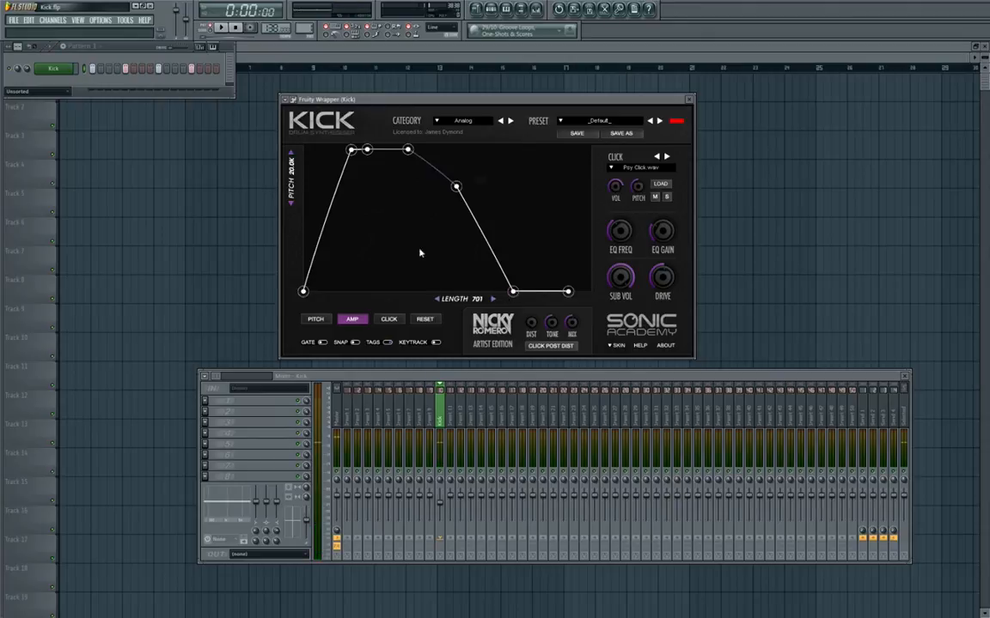
# Move the amp envelope's first two full-level points later and bend the attack segment into a concave curve.
pyautogui.moveTo(368, 151)
pyautogui.mouseDown()
pyautogui.moveTo(393, 153)
pyautogui.moveTo(362, 152)
pyautogui.mouseUp()
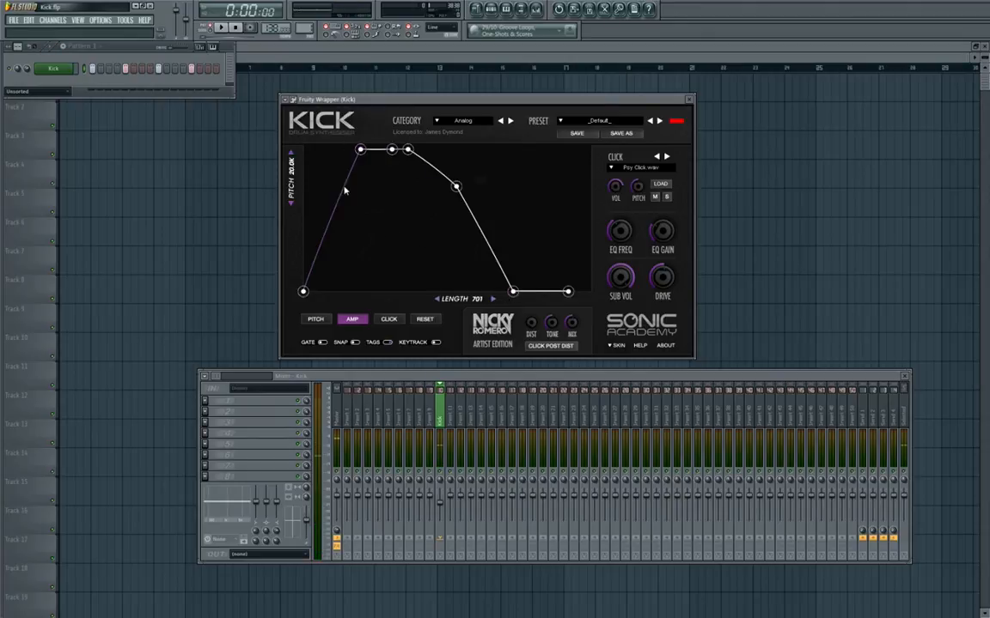
pyautogui.moveTo(336, 212); pyautogui.dragTo(341, 226)
pyautogui.moveTo(334, 237)
pyautogui.mouseDown()
pyautogui.moveTo(337, 258)
pyautogui.moveTo(337, 225)
pyautogui.moveTo(342, 261)
pyautogui.moveTo(339, 234)
pyautogui.mouseUp()
pyautogui.moveTo(354, 194); pyautogui.dragTo(357, 156)
# While the pattern plays, delete the amp envelope's upper decay point so the plateau falls directly to the zero-level point.
pyautogui.press('space')
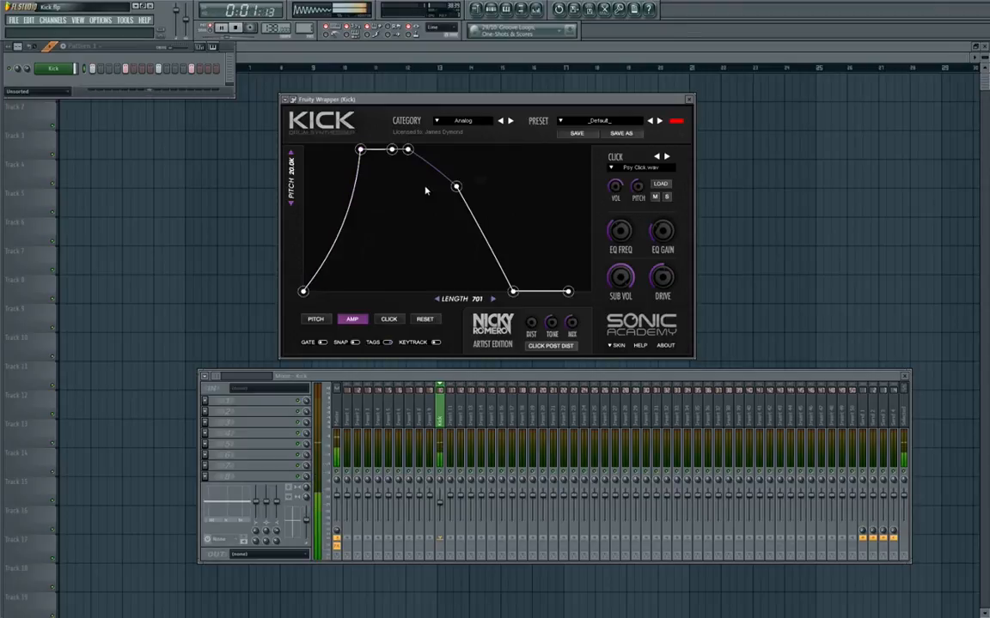
pyautogui.rightClick(457, 187)
pyautogui.rightClick(457, 187)
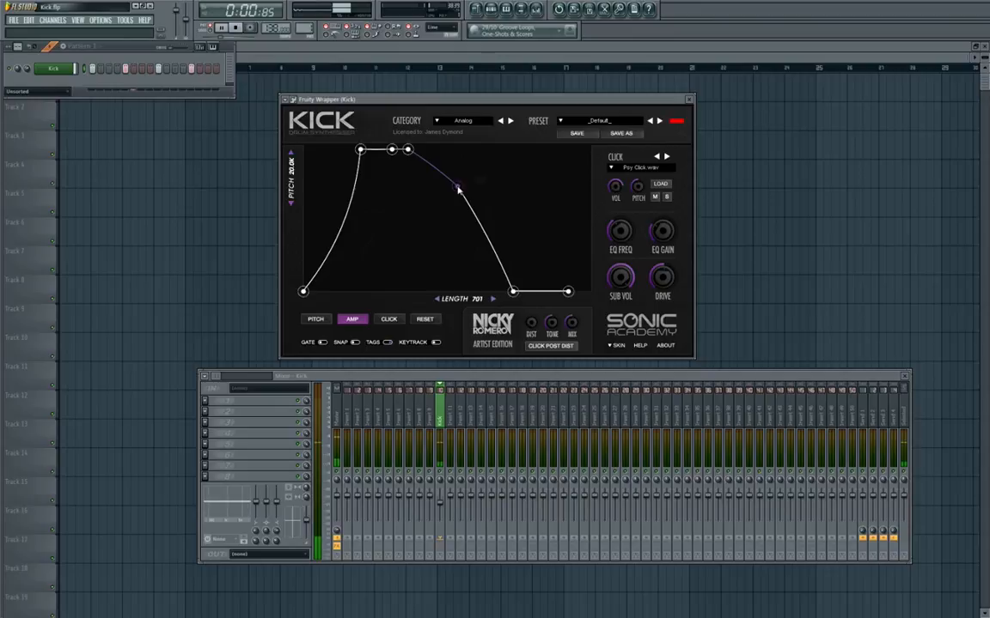
pyautogui.rightClick(455, 188)
# Fine-tune the attack peak and curve of the amp envelope and extend the end of its plateau slightly while auditioning.
pyautogui.moveTo(344, 225); pyautogui.dragTo(358, 150)
pyautogui.moveTo(326, 189); pyautogui.dragTo(341, 234)
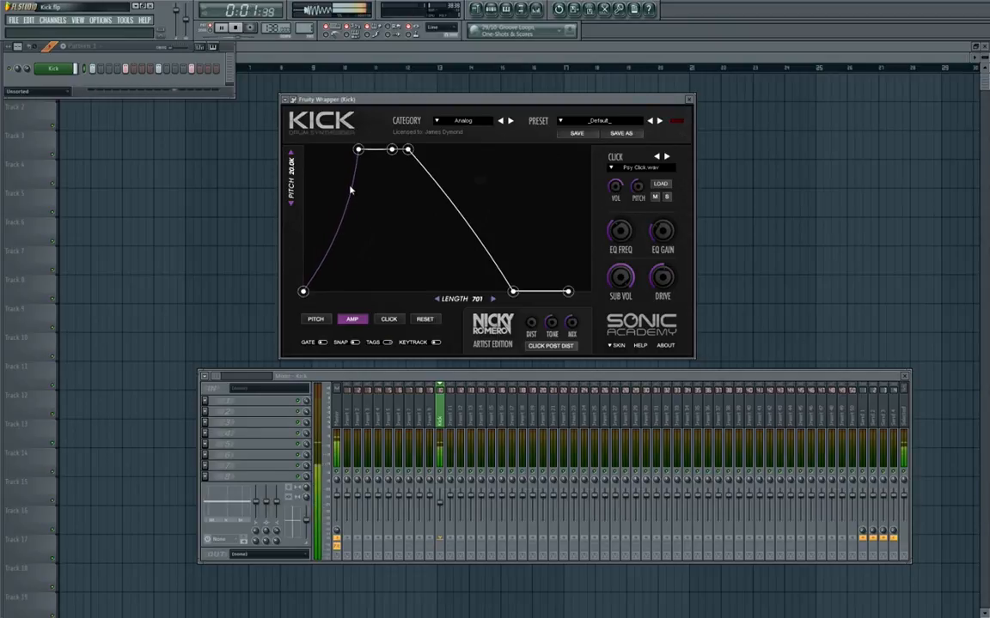
pyautogui.moveTo(346, 215); pyautogui.dragTo(348, 224)
pyautogui.moveTo(410, 150); pyautogui.dragTo(421, 151)
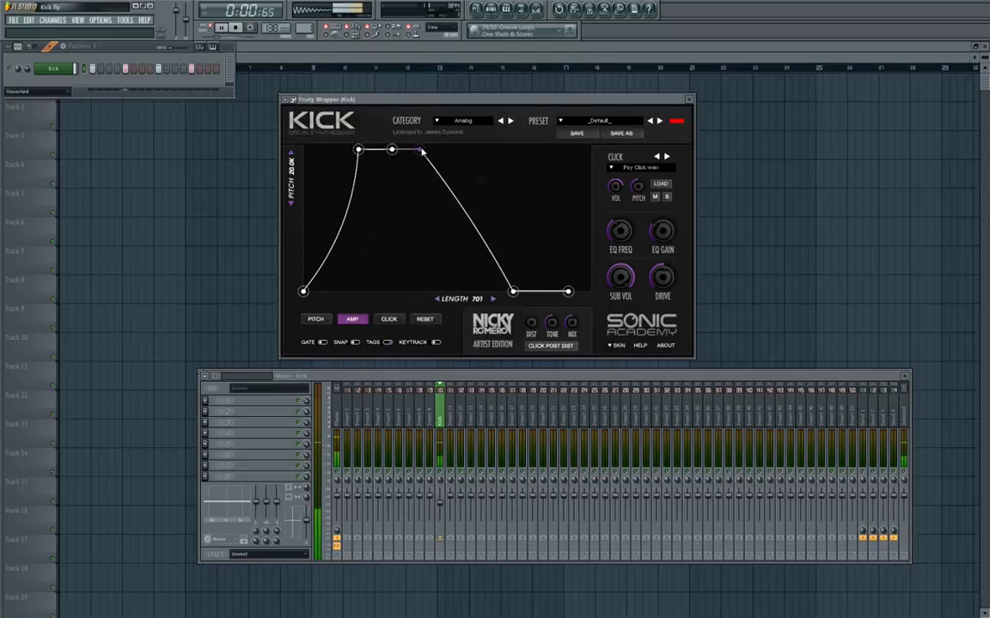
pyautogui.press('space')
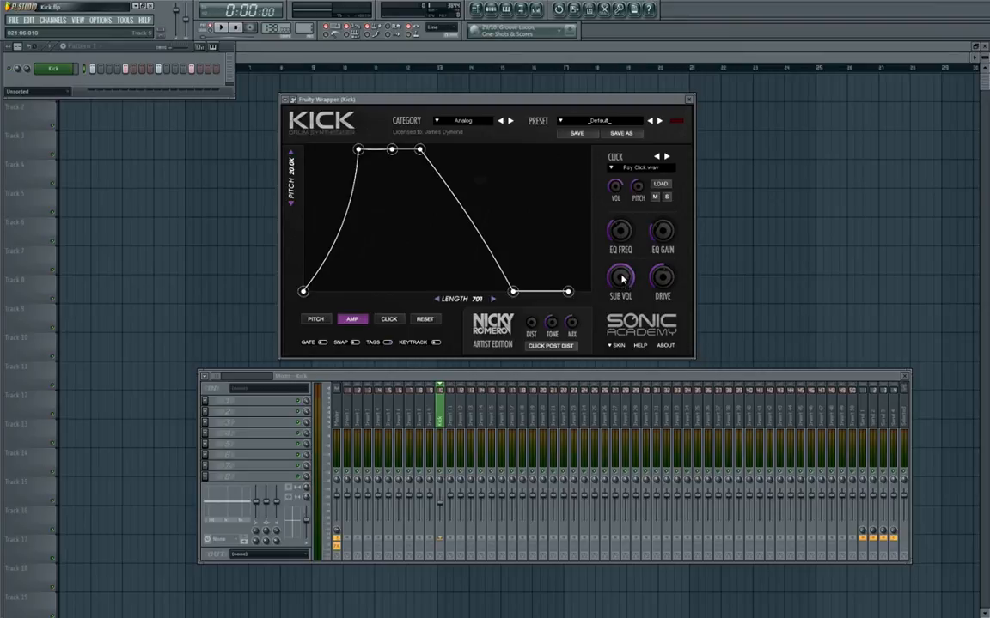
# While auditioning the kick, sweep the sub volume down and up, and leave it at about 68.7.
pyautogui.press('space')
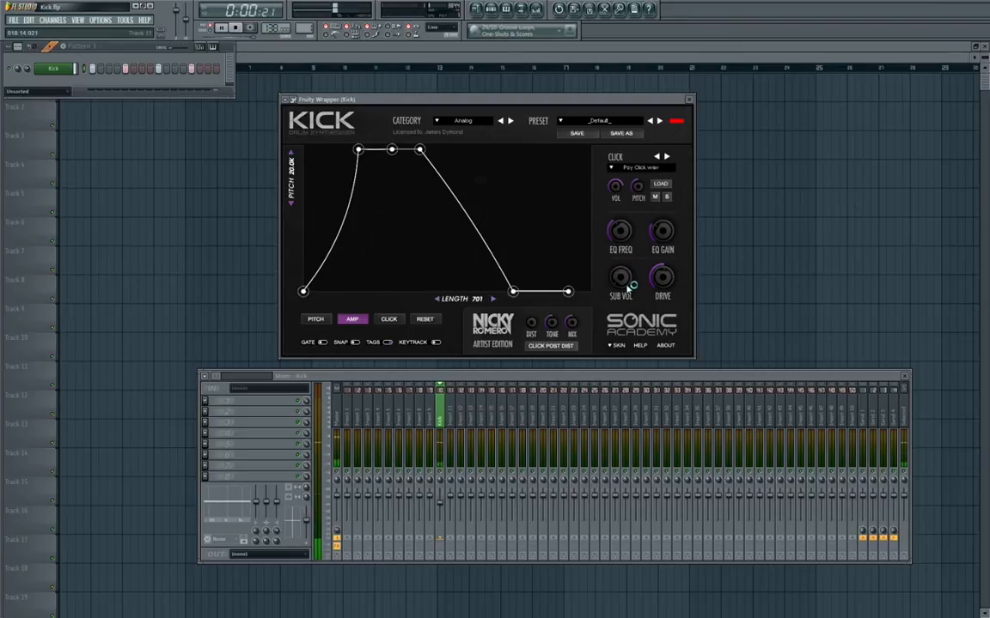
pyautogui.press('space')
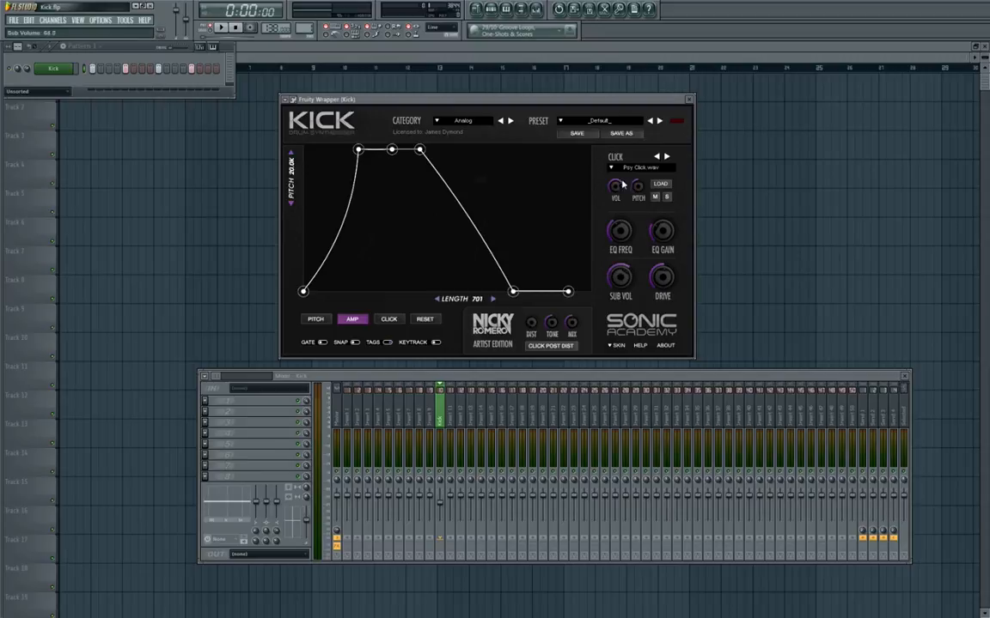
pyautogui.press('space')
pyautogui.moveTo(621, 264); pyautogui.dragTo(621, 235)
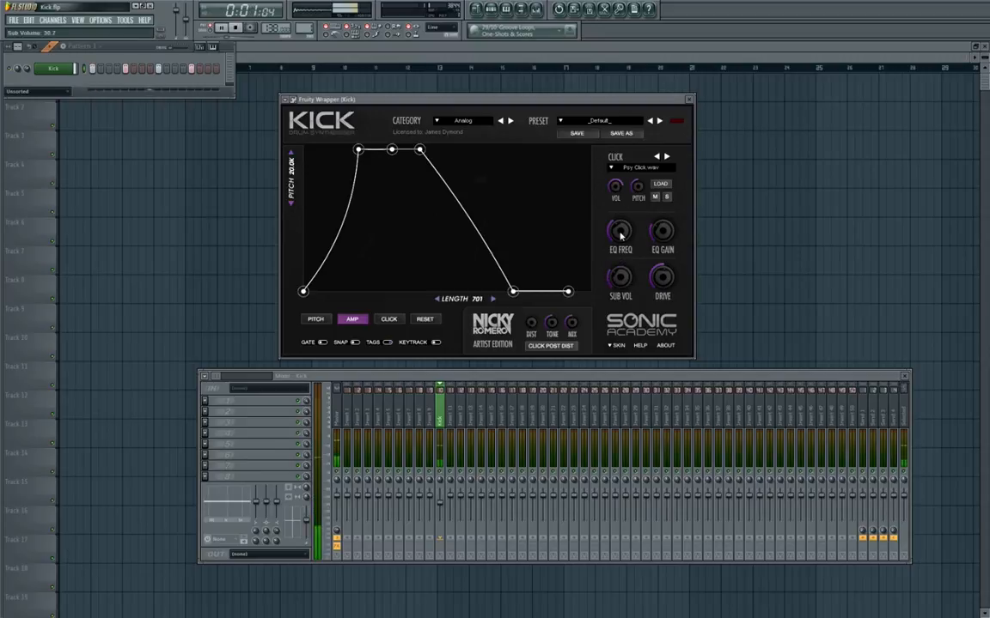
pyautogui.moveTo(626, 276)
pyautogui.mouseDown()
pyautogui.moveTo(623, 247)
pyautogui.moveTo(623, 291)
pyautogui.mouseUp()
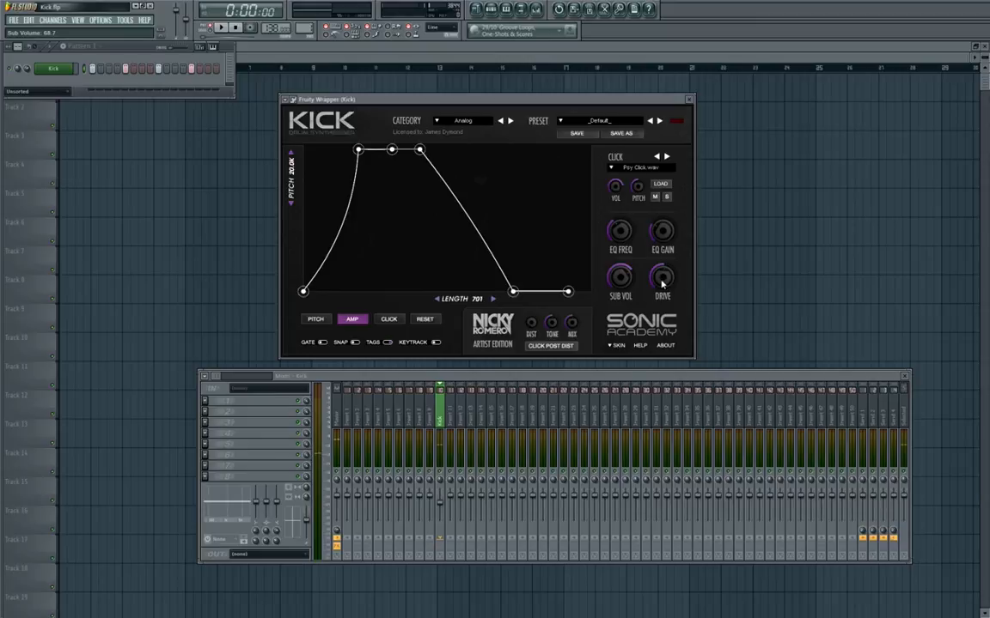
# Raise the drive to about 73.7 and move the amp envelope's zero-level point slightly earlier, bowing the decay curve outward.
pyautogui.moveTo(664, 281); pyautogui.dragTo(667, 269)
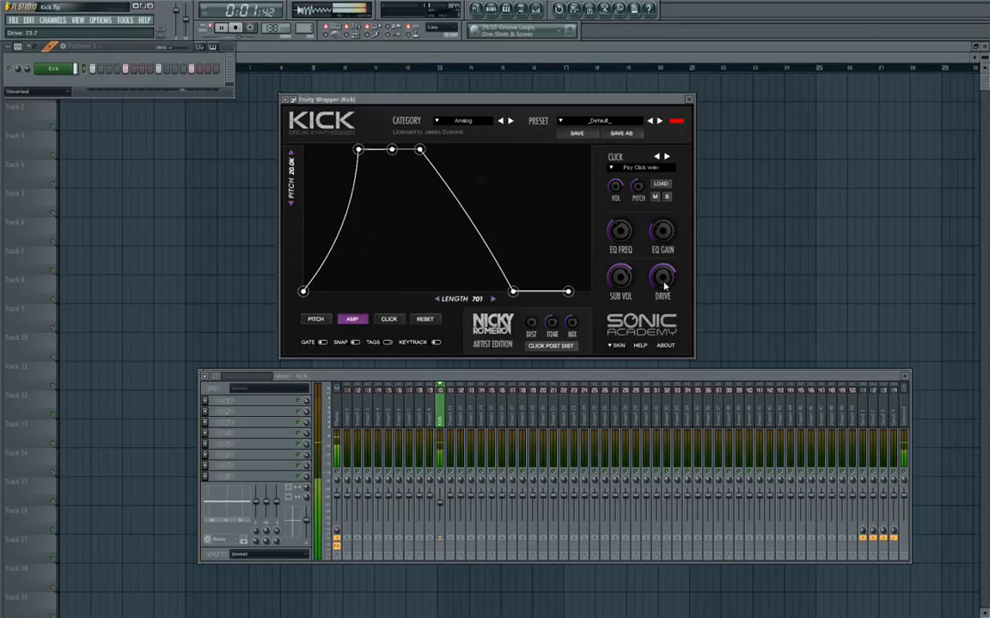
pyautogui.moveTo(513, 292); pyautogui.dragTo(487, 240)
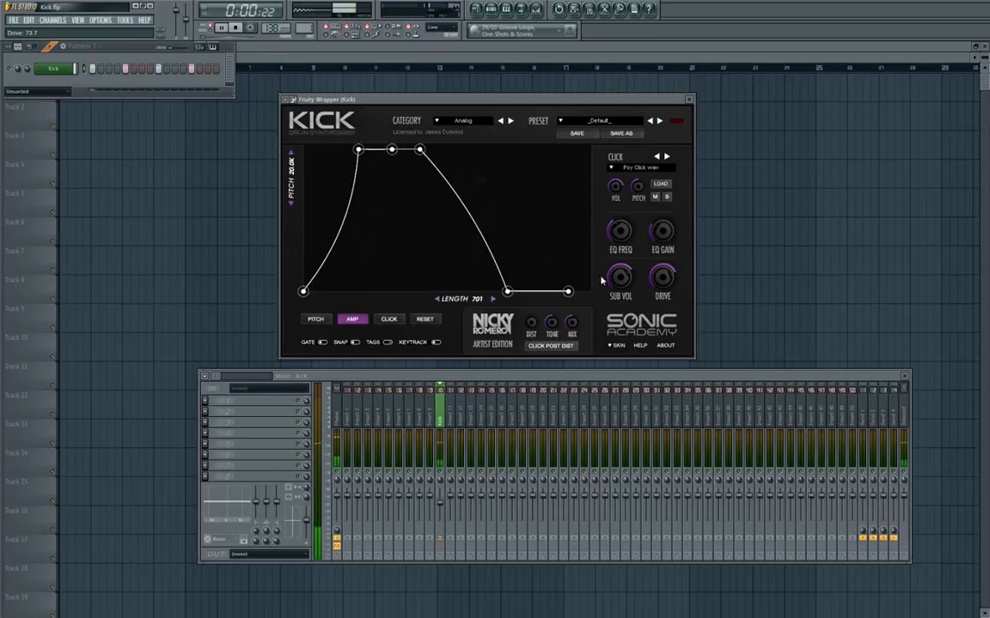
# Try a louder sub volume of about 75 during playback, reduce it to about 62.1, and stop the pattern.
pyautogui.scroll(5, 621, 279)
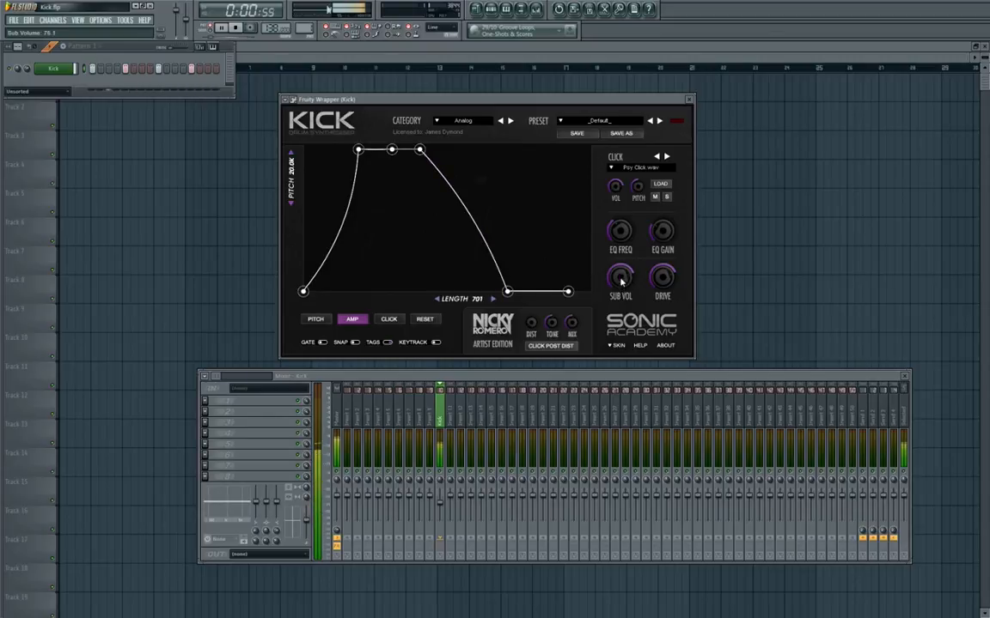
pyautogui.moveTo(621, 279); pyautogui.dragTo(624, 294)
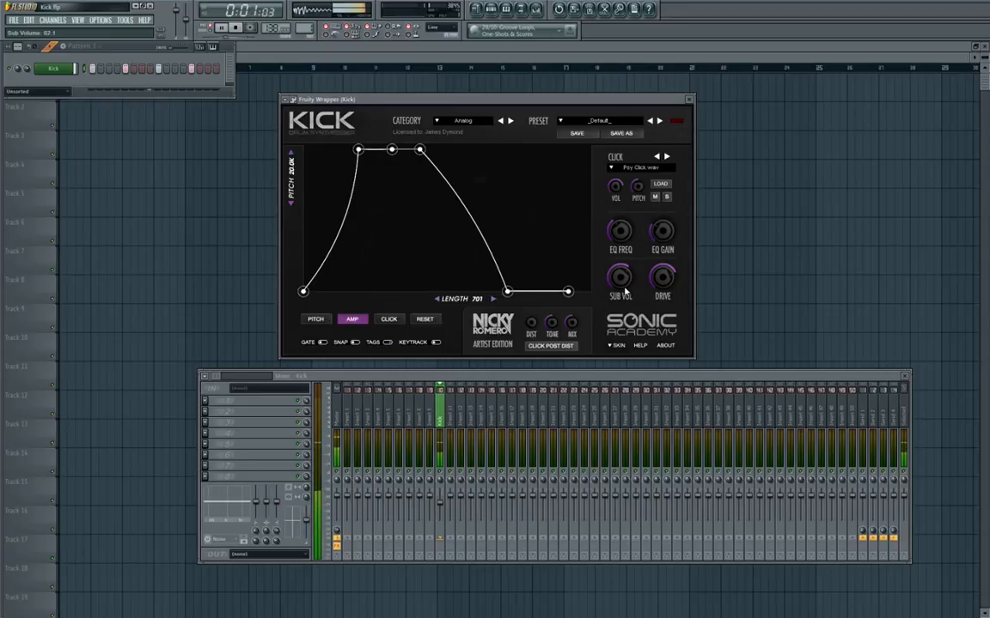
pyautogui.press('space')
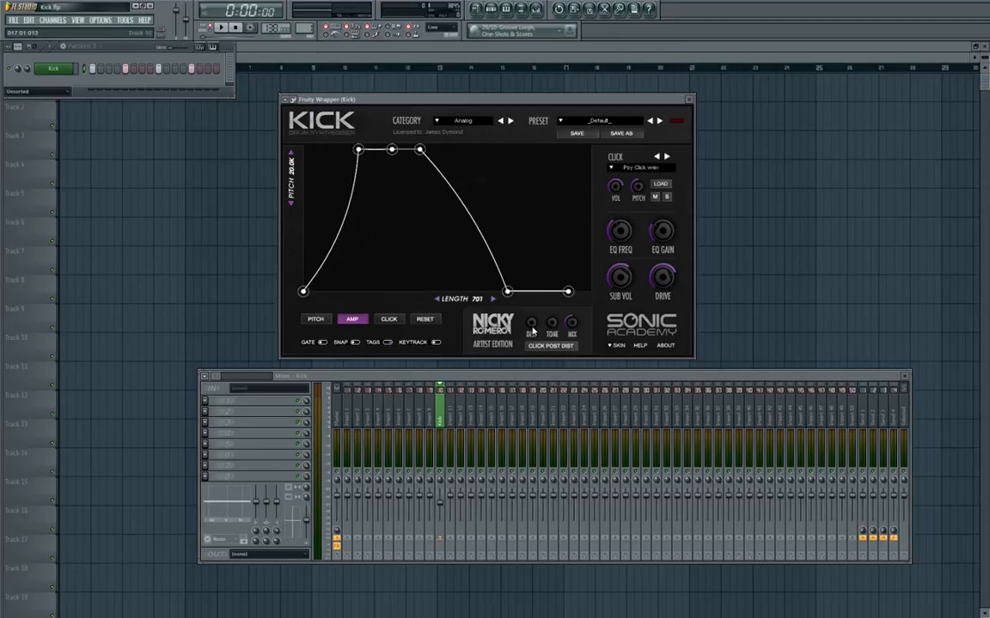
# Audition the kick with small amounts of distortion and set the distortion dry/wet mix to about 42.
pyautogui.press('space')
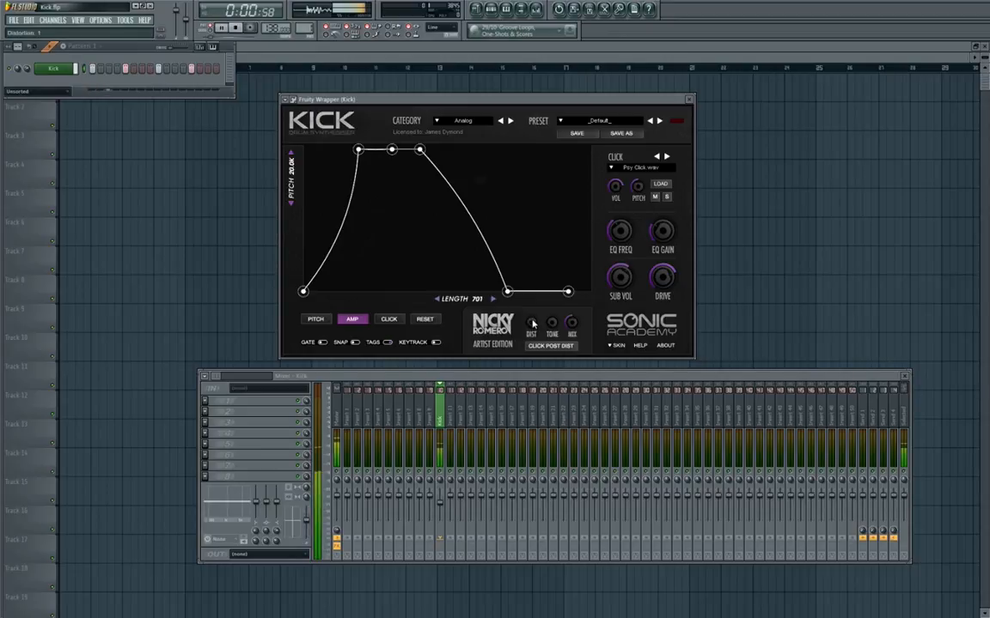
pyautogui.moveTo(530, 322); pyautogui.dragTo(531, 311)
pyautogui.press('space')
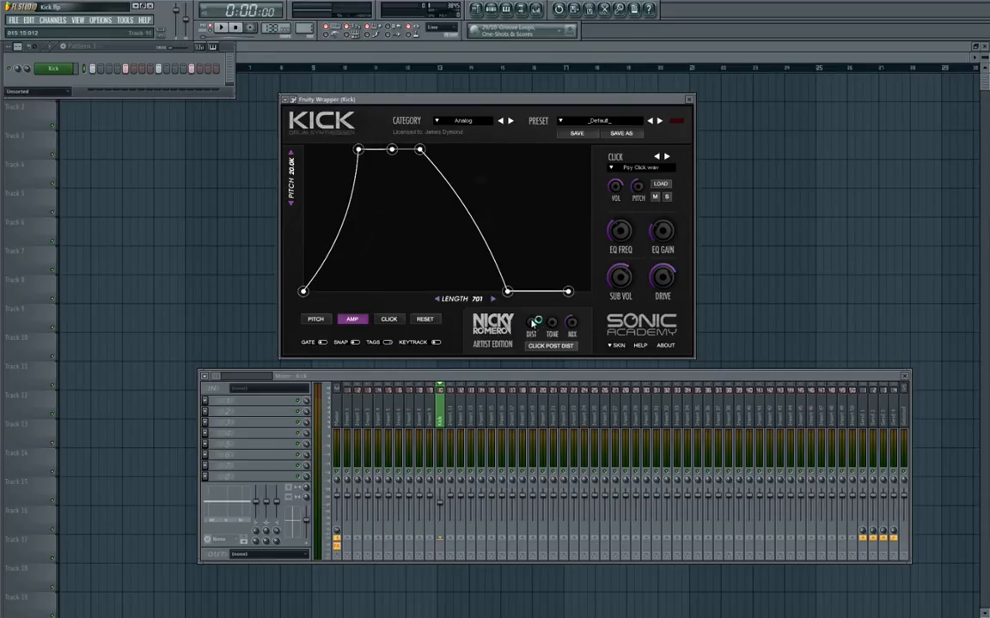
pyautogui.press('space')
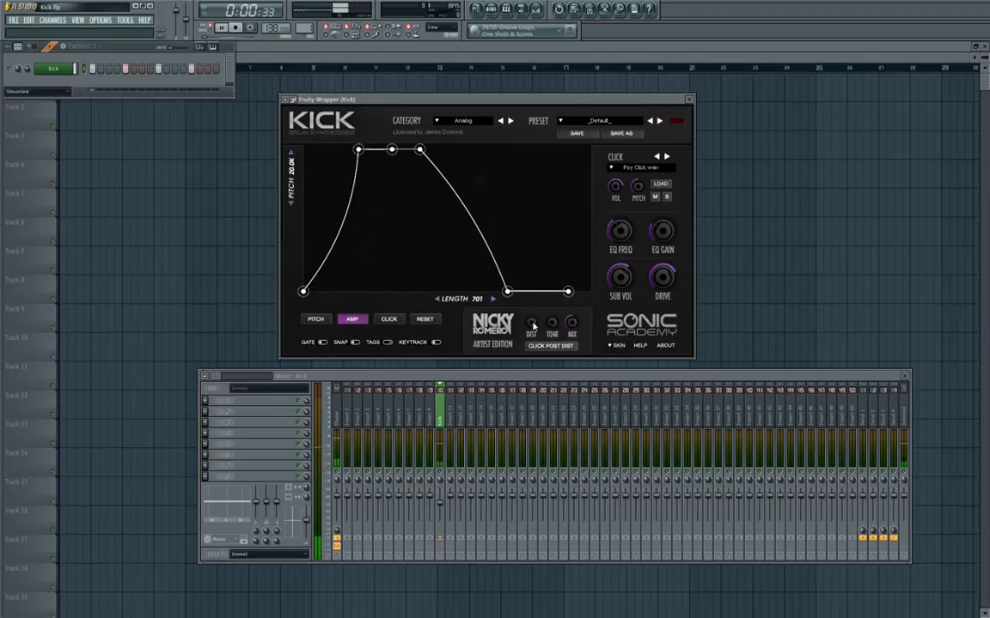
pyautogui.moveTo(532, 318); pyautogui.dragTo(572, 337)
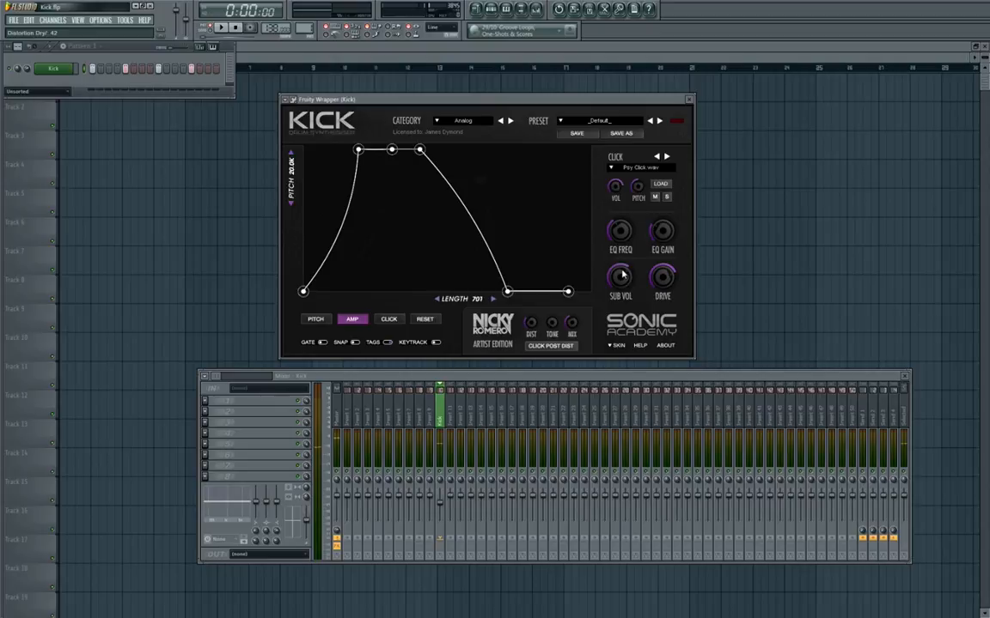
# Play the pattern, raise the kick's sub volume to about 68.1, and stop playback.
pyautogui.press('space')
pyautogui.moveTo(626, 286); pyautogui.dragTo(623, 280)
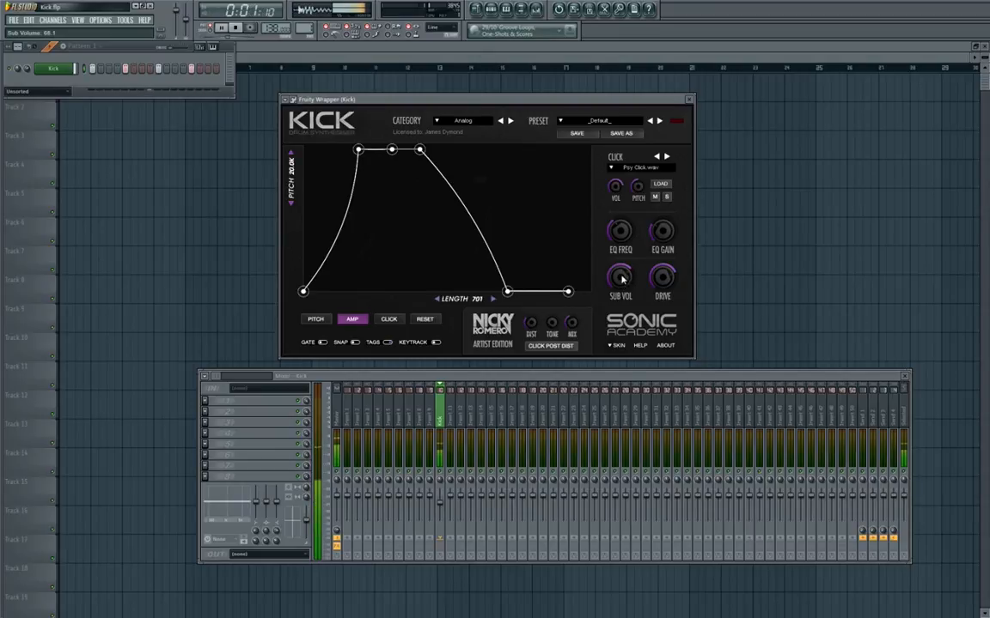
pyautogui.press('space')
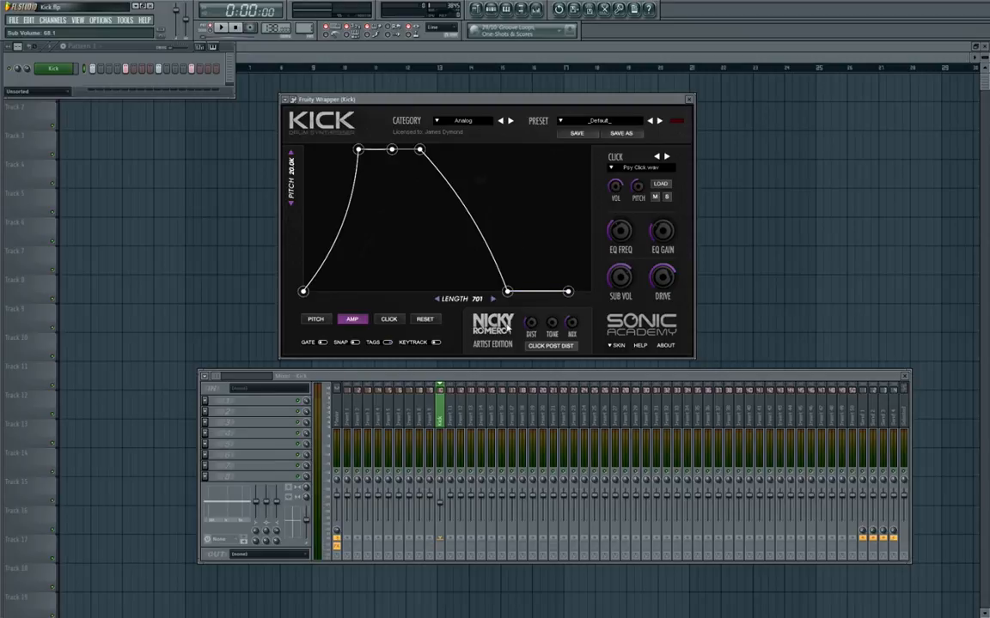
# Close the kick synth window and load Fruity Limiter into the first effect slot of the Kick mixer track.
pyautogui.moveTo(459, 376); pyautogui.dragTo(493, 354)
pyautogui.moveTo(468, 98); pyautogui.dragTo(472, 62)
pyautogui.click(693, 63)
pyautogui.click(250, 387)
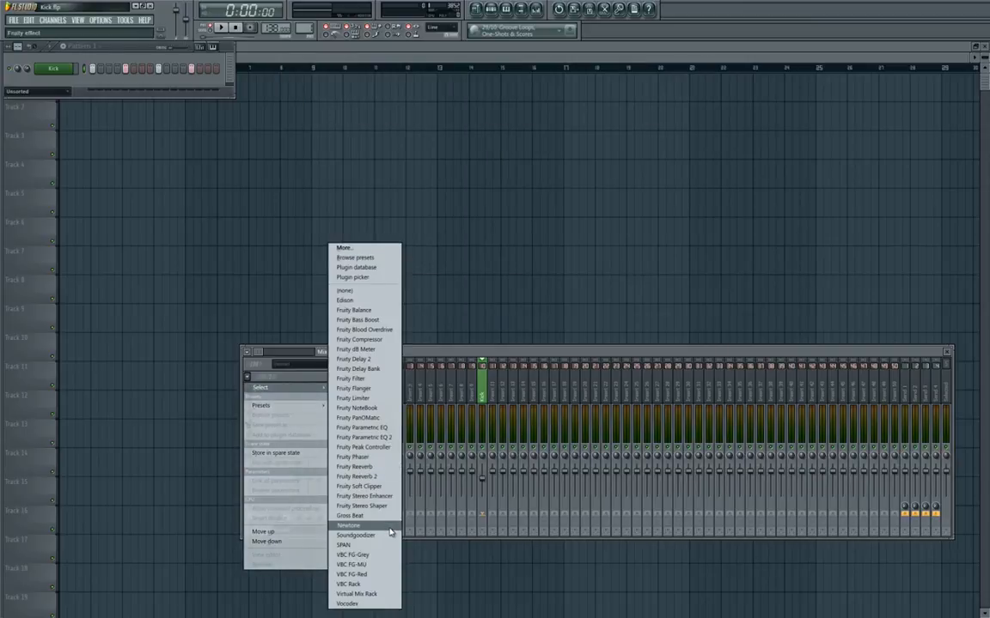
pyautogui.click(387, 400)
pyautogui.moveTo(255, 115); pyautogui.dragTo(544, 133)
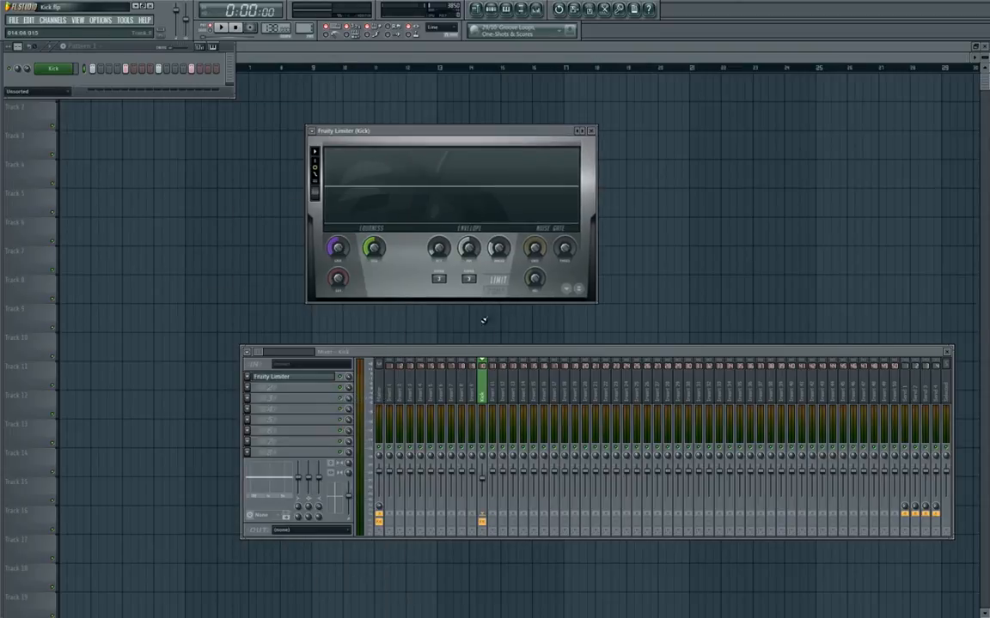
# Switch Fruity Limiter to compressor mode and, during playback, set the threshold to about -17.1 dB with a higher ratio and an attack of about 84 ms.
pyautogui.click(499, 297)
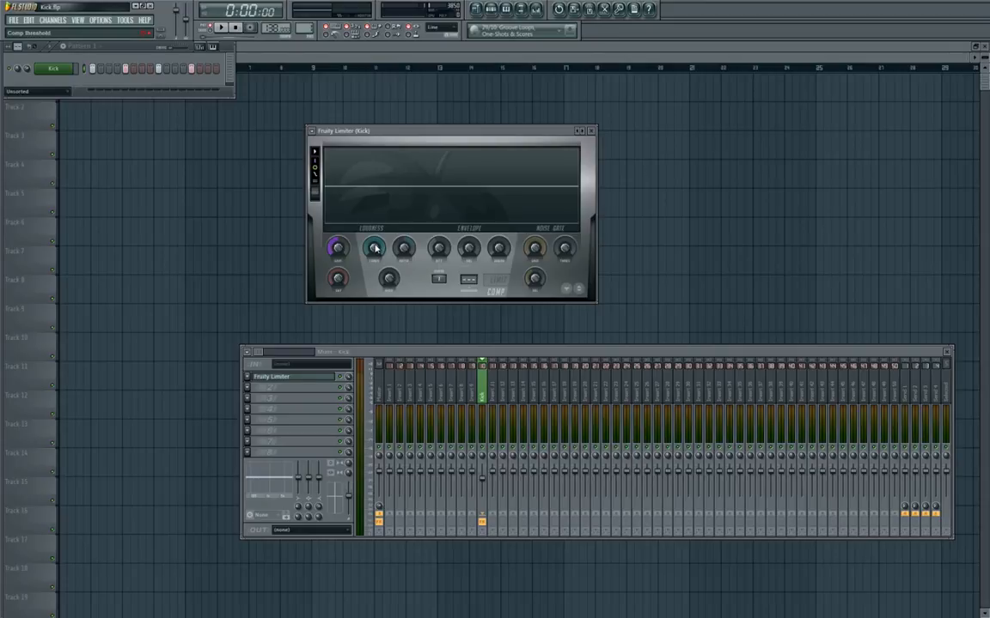
pyautogui.press('space')
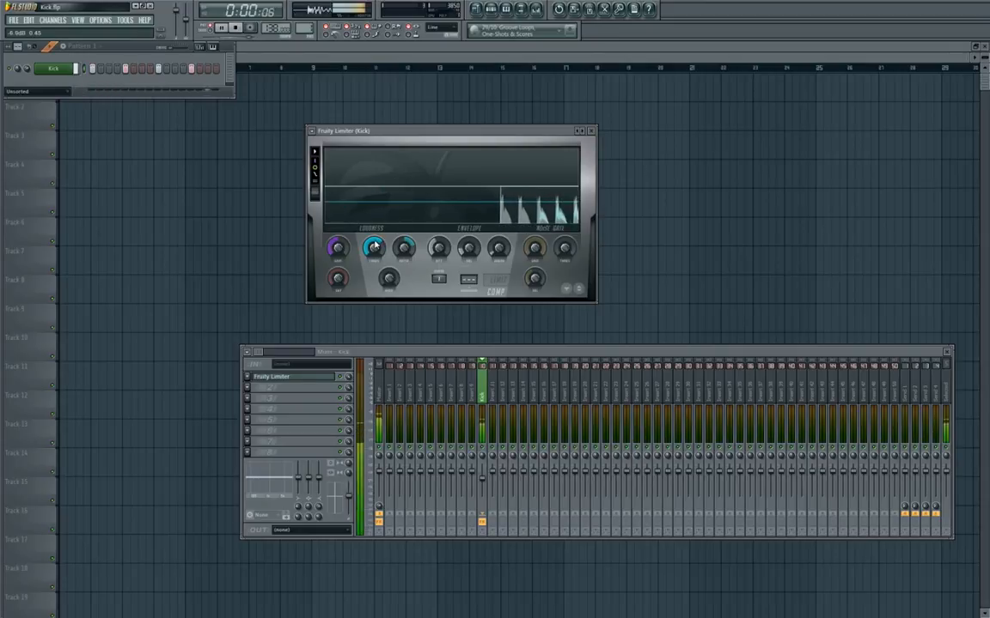
pyautogui.moveTo(374, 245); pyautogui.dragTo(381, 254)
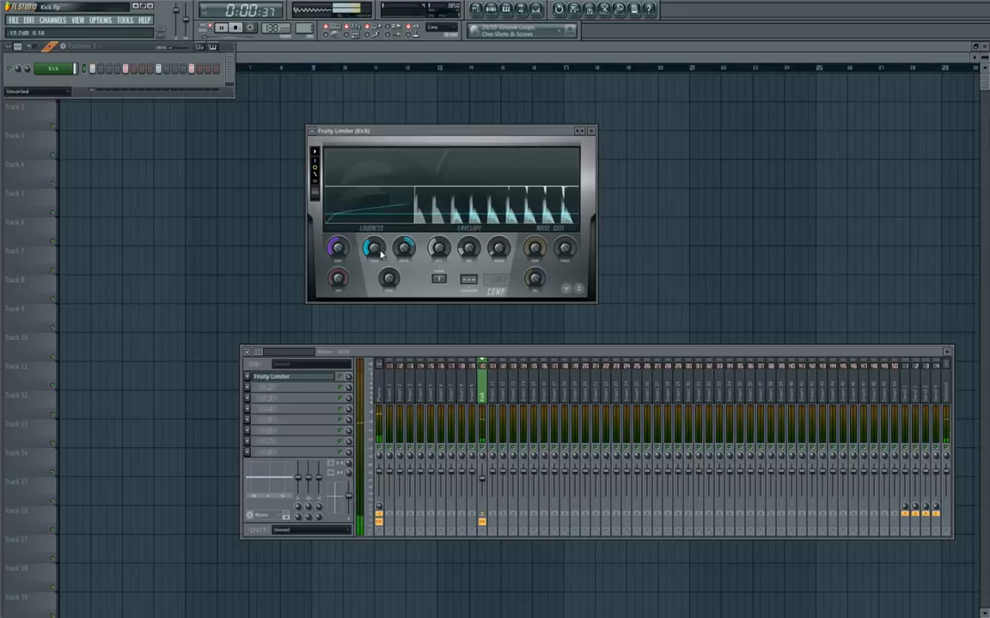
pyautogui.moveTo(468, 250); pyautogui.dragTo(468, 265)
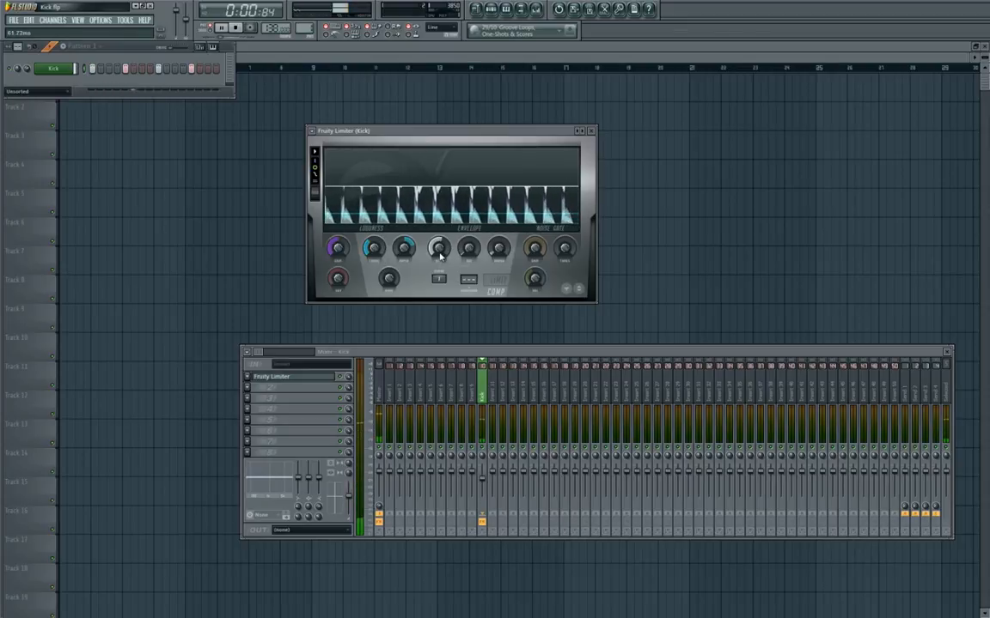
pyautogui.moveTo(381, 249); pyautogui.dragTo(380, 250)
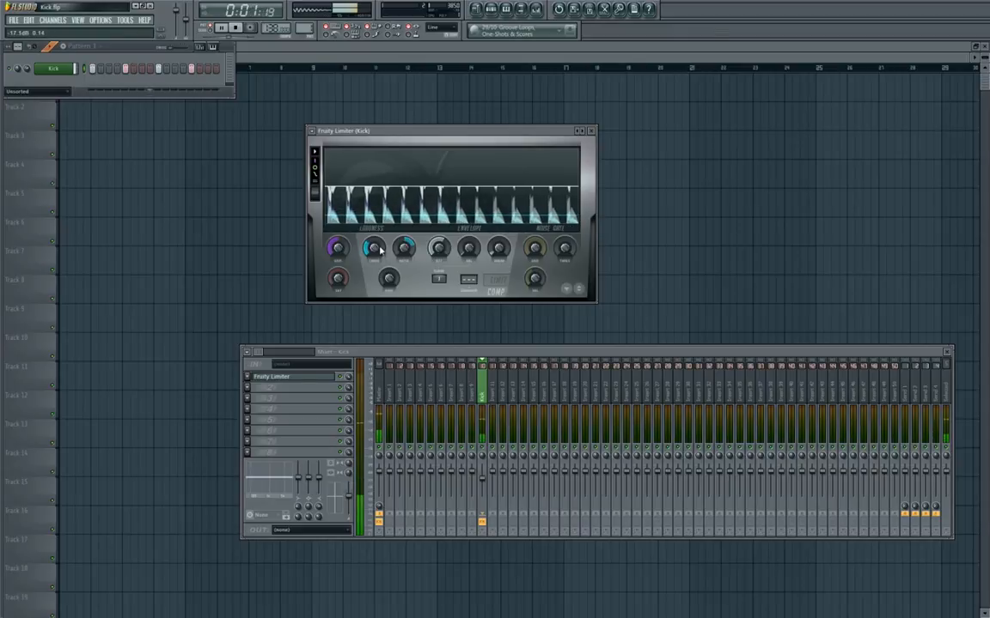
# Bypass and re-enable Fruity Limiter repeatedly to compare the kick, lengthening the compressor's attack and fine-tuning its threshold between comparisons.
pyautogui.click(342, 378)
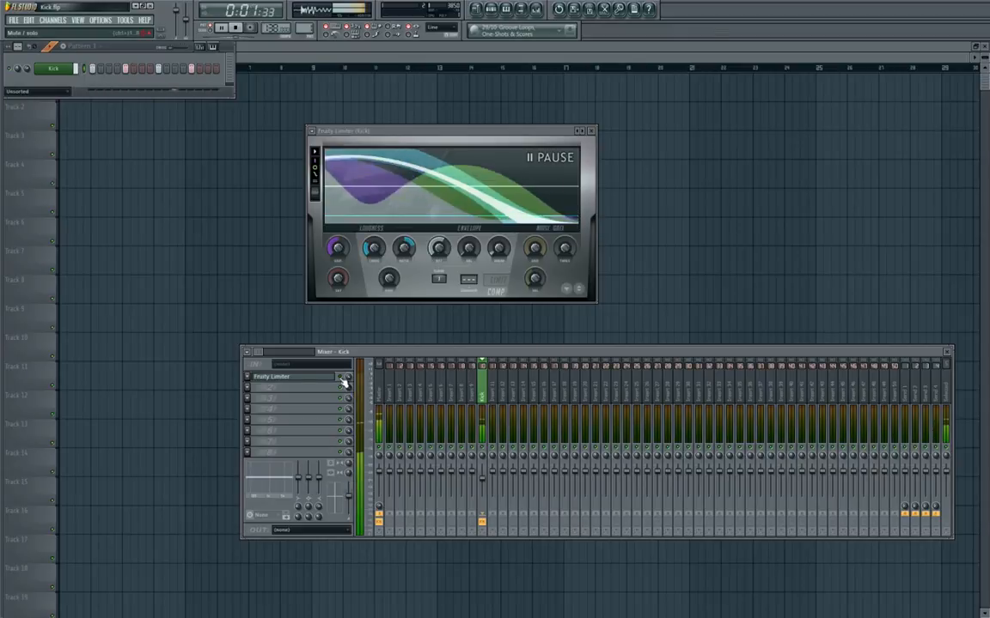
pyautogui.click(341, 379)
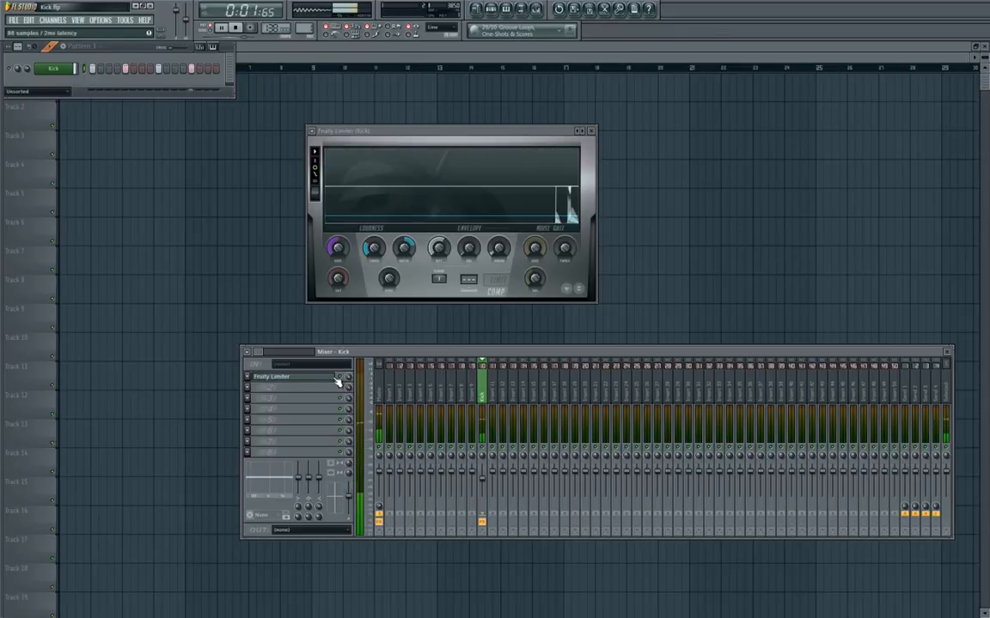
pyautogui.doubleClick(330, 380)
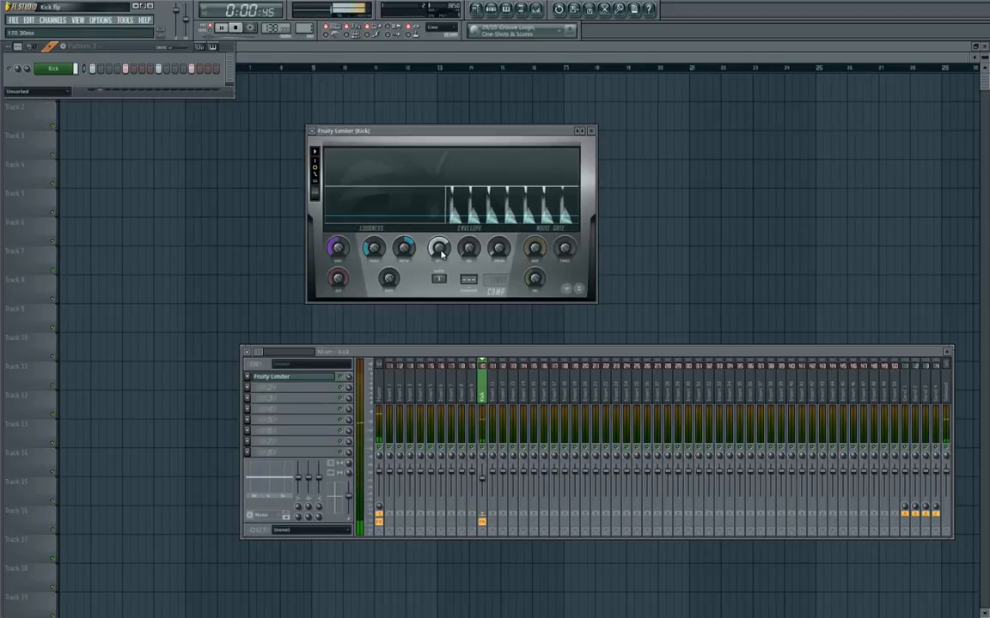
pyautogui.click(344, 379)
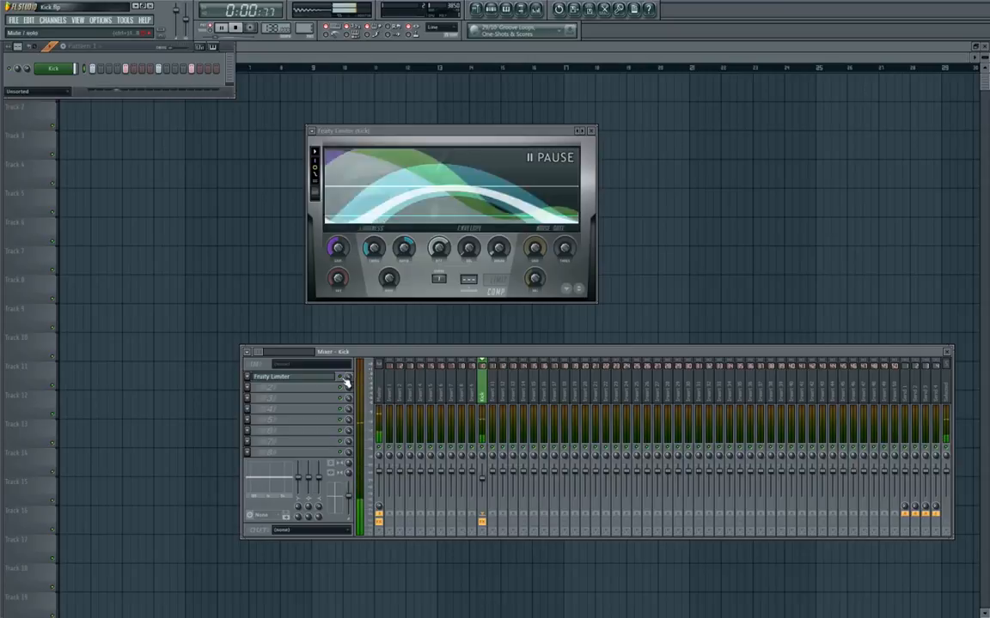
pyautogui.click(343, 380)
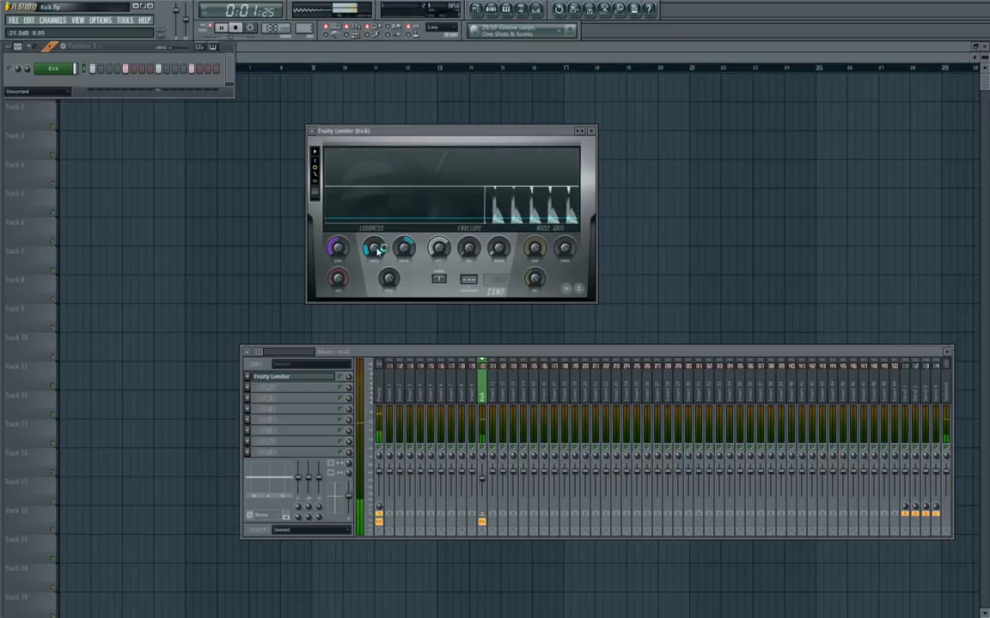
pyautogui.click(343, 379)
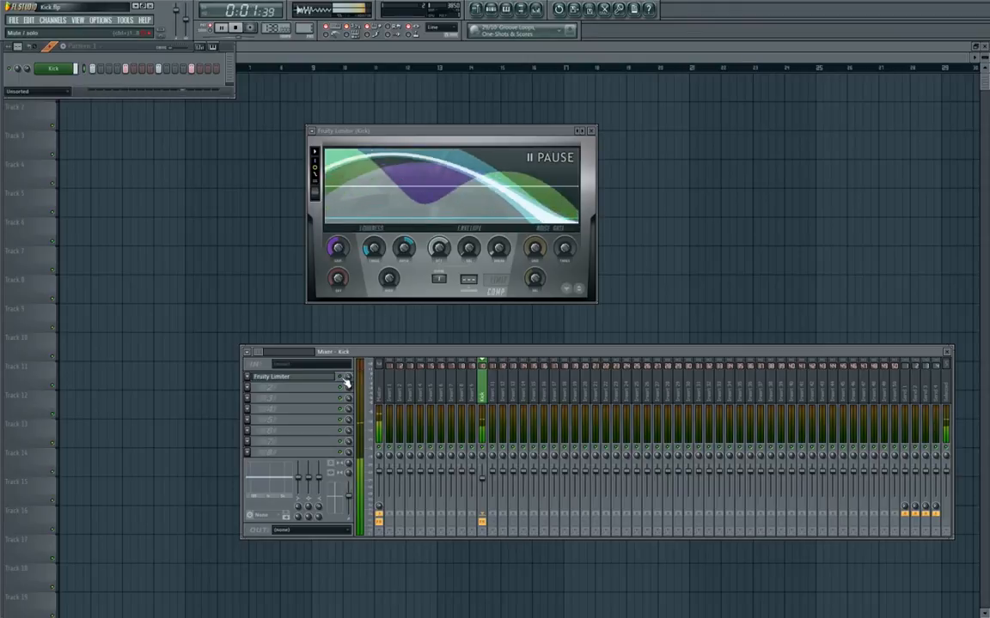
pyautogui.click(344, 380)
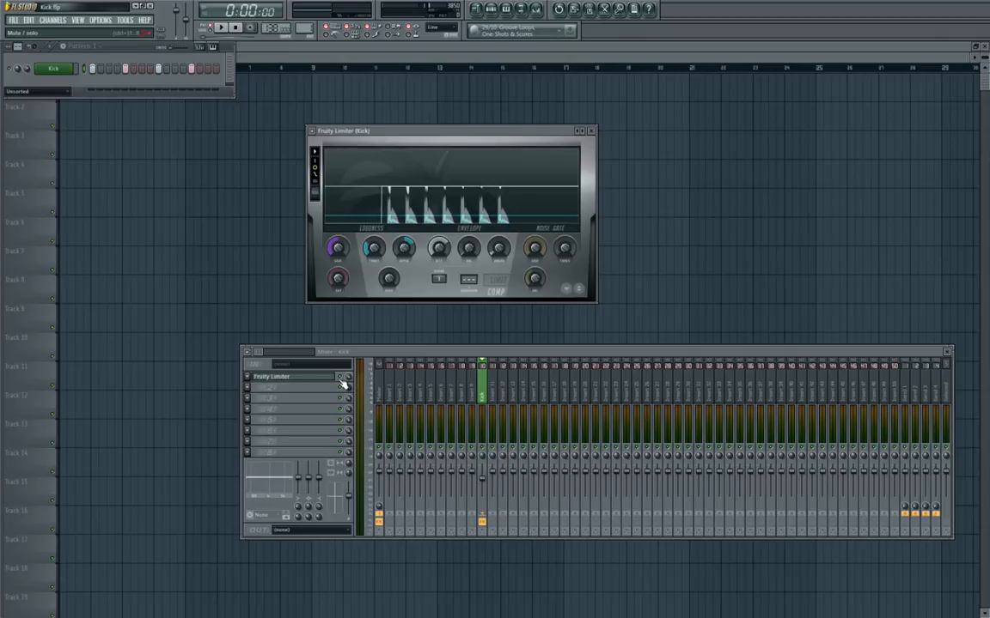
# Load VBC FG-Red into the second effect slot of the Kick mixer track and place its window above the mixer.
pyautogui.click(248, 387)
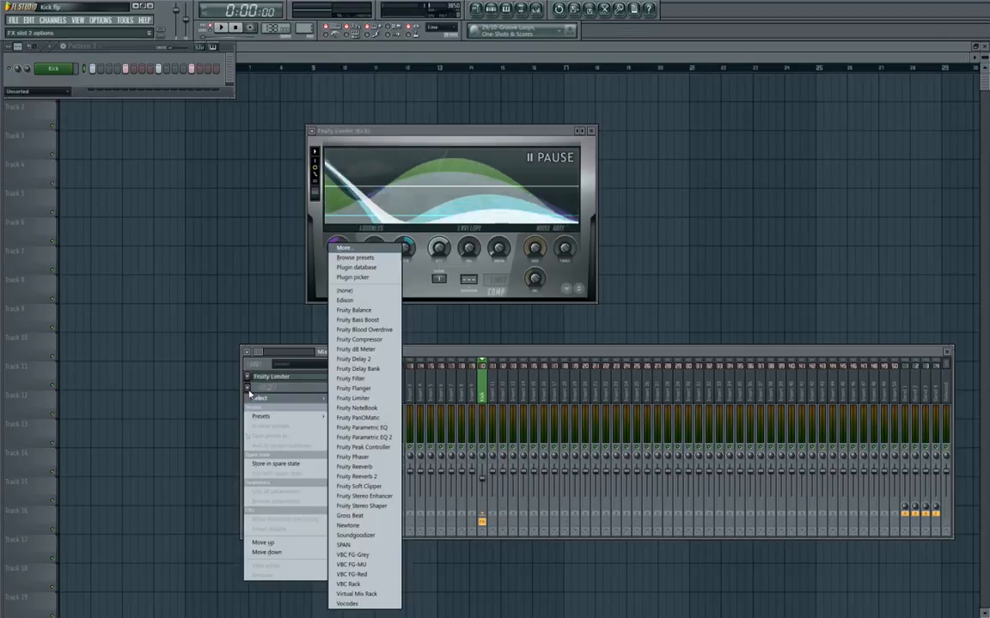
pyautogui.click(356, 574)
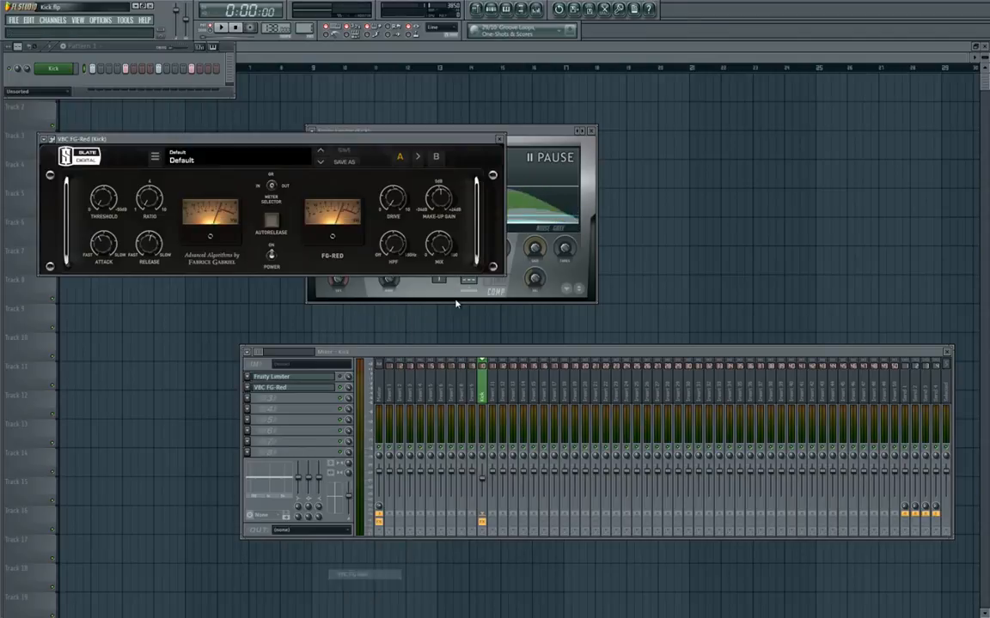
pyautogui.moveTo(336, 148); pyautogui.dragTo(547, 211)
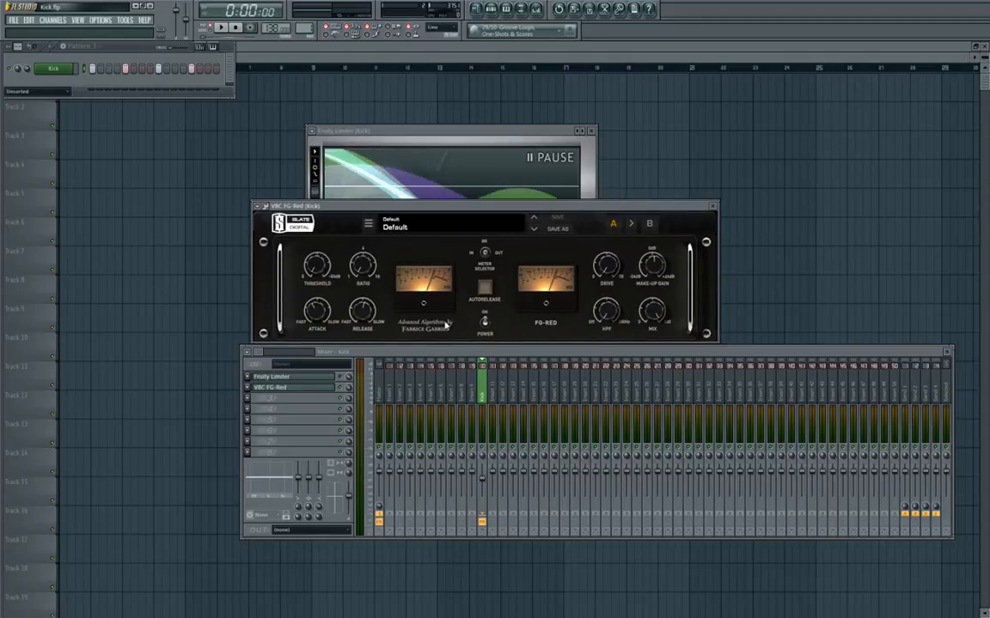
# Try a different ratio on the VBC FG-Red, return it to 4.0, and reposition the plugin window clear of the mixer.
pyautogui.moveTo(361, 266); pyautogui.dragTo(365, 212)
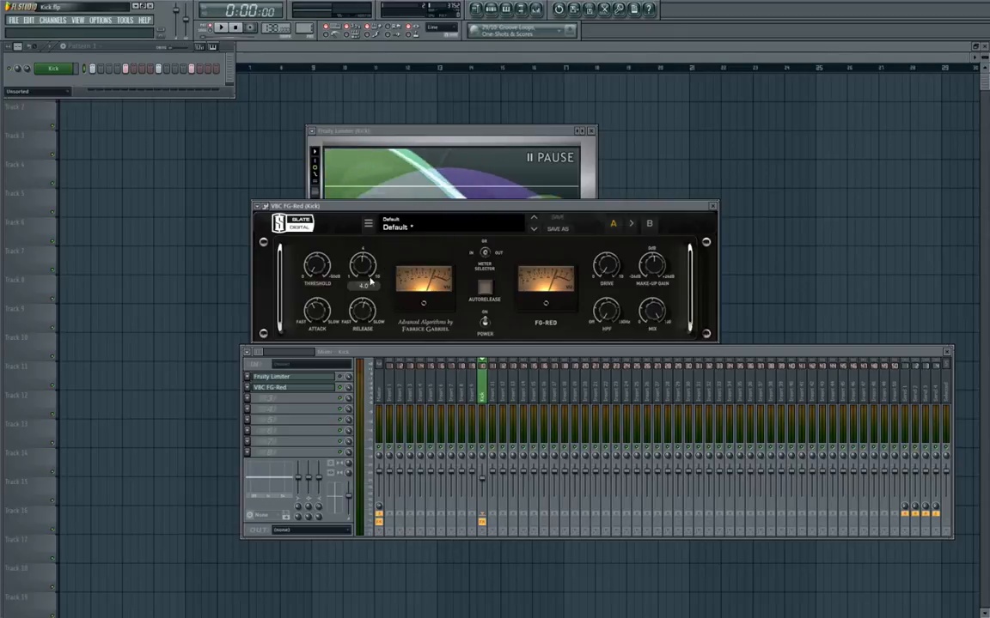
pyautogui.moveTo(376, 213); pyautogui.dragTo(370, 133)
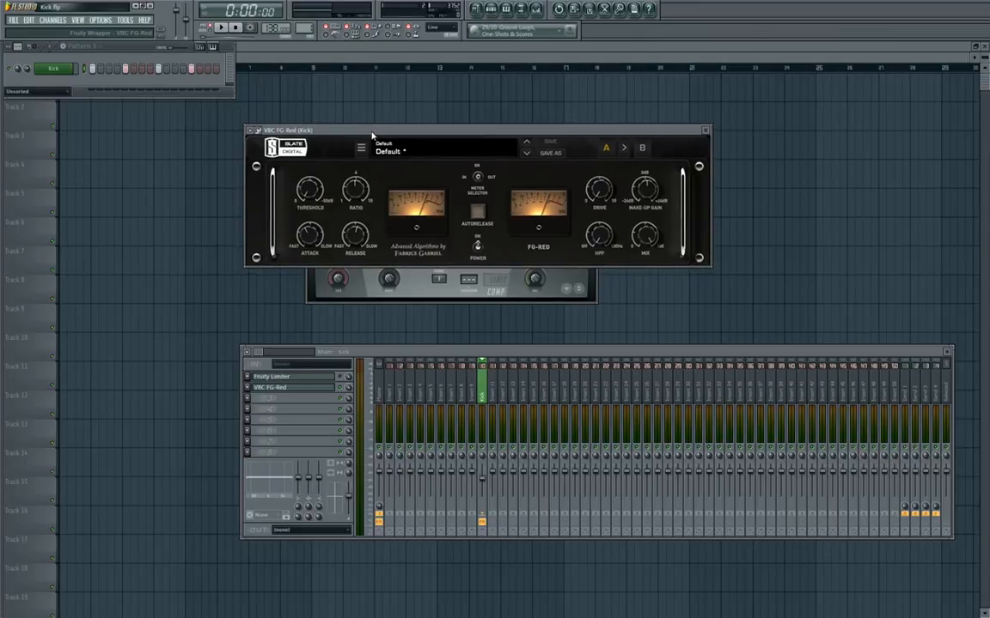
pyautogui.moveTo(372, 134); pyautogui.dragTo(377, 174)
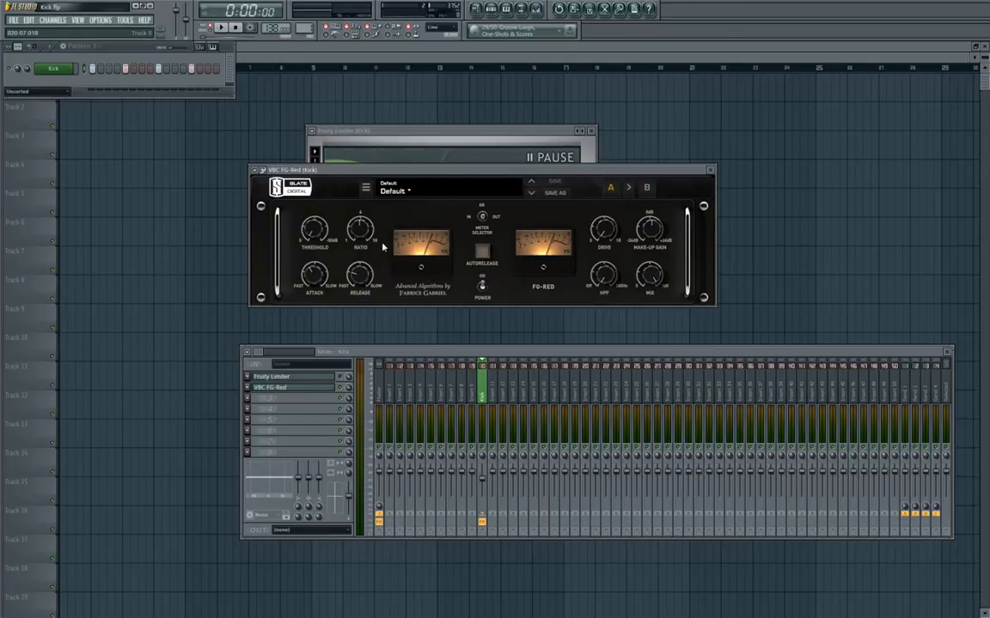
# Close Fruity Limiter and, during playback, set the VBC FG-Red's threshold to about -8.8 dB and its make-up gain to about 2.5 dB.
pyautogui.click(591, 132)
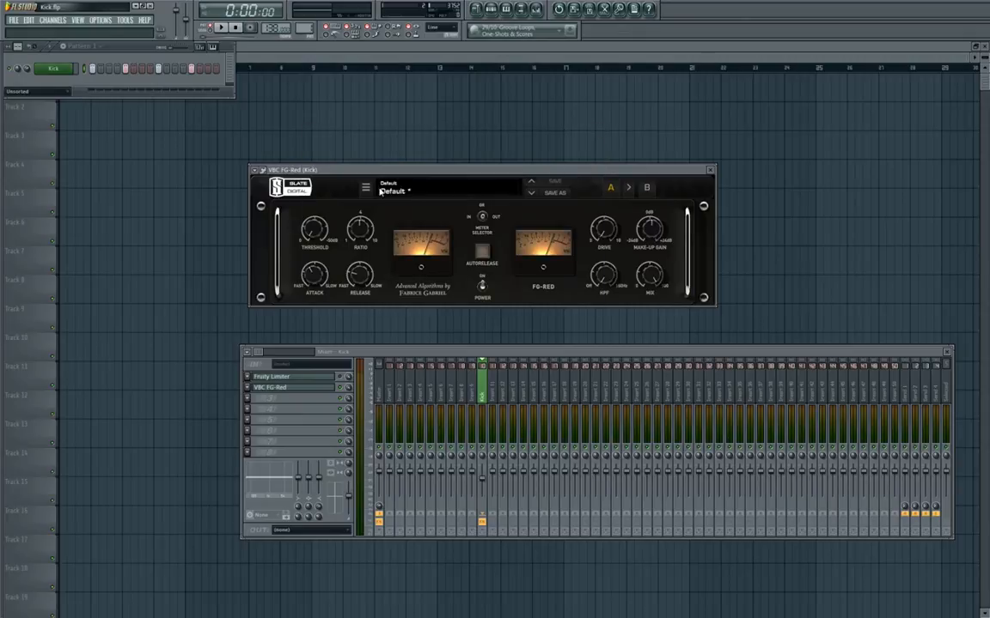
pyautogui.moveTo(363, 234)
pyautogui.moveTo(363, 278)
pyautogui.moveTo(315, 280)
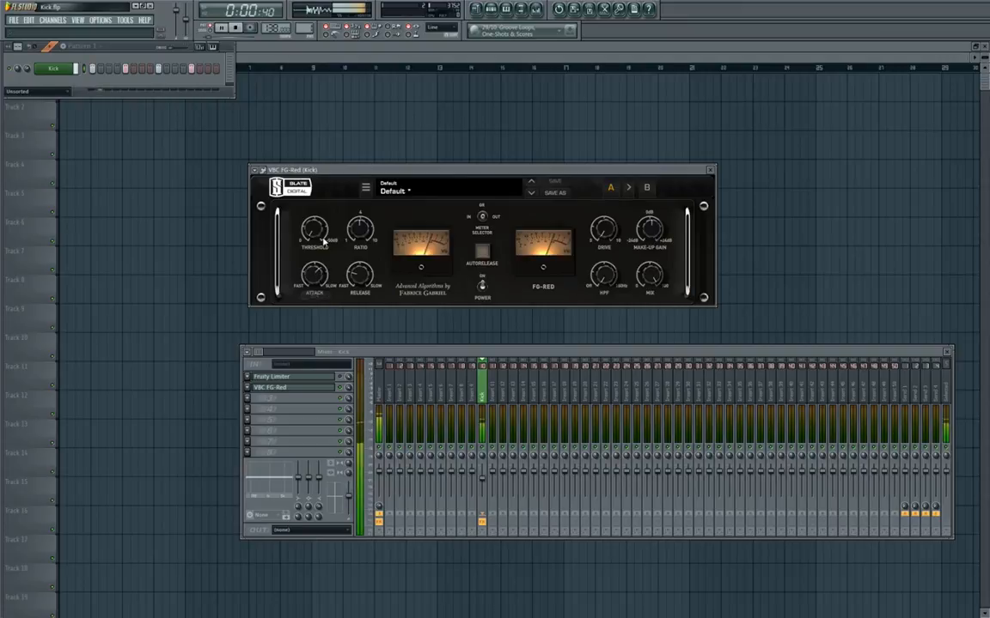
pyautogui.moveTo(317, 234)
pyautogui.moveTo(316, 233); pyautogui.dragTo(317, 237)
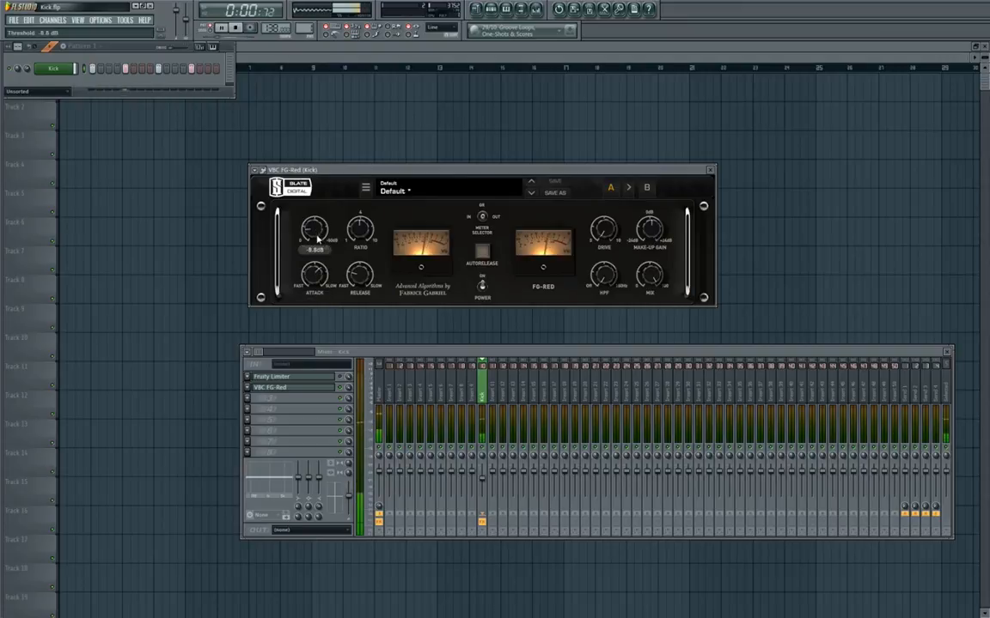
pyautogui.moveTo(658, 234); pyautogui.dragTo(659, 227)
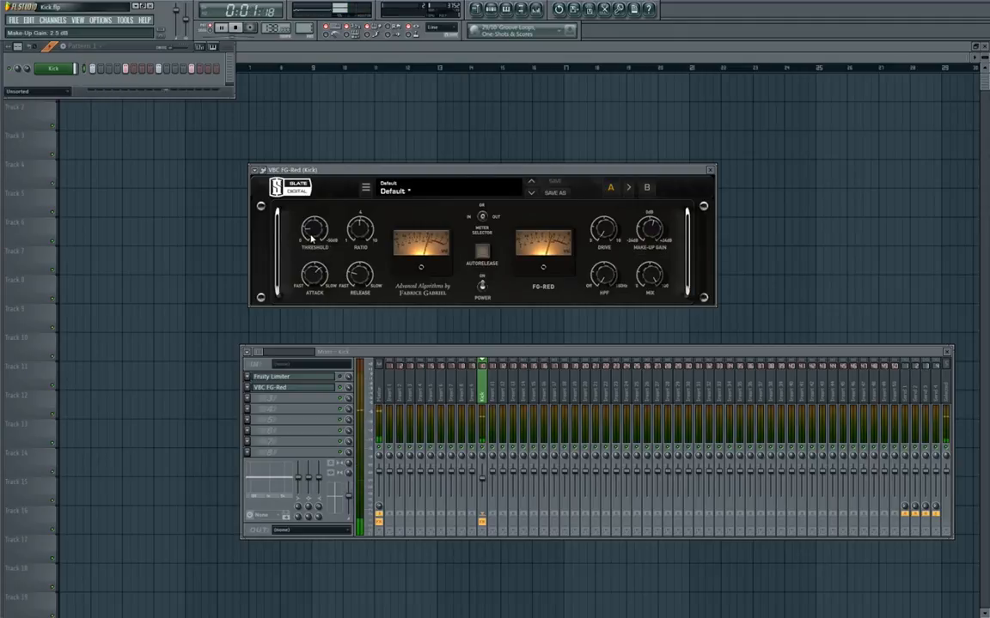
pyautogui.press('space')
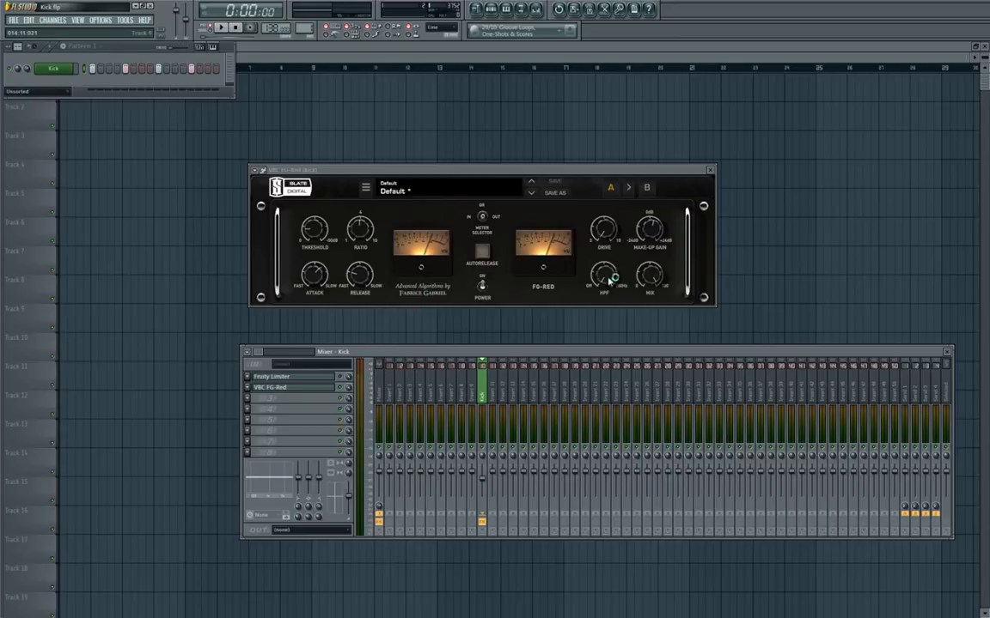
# Try the VBC FG-Red's high-pass filter at about 84 Hz during playback and lower it again.
pyautogui.moveTo(606, 278); pyautogui.dragTo(609, 195)
pyautogui.press('space')
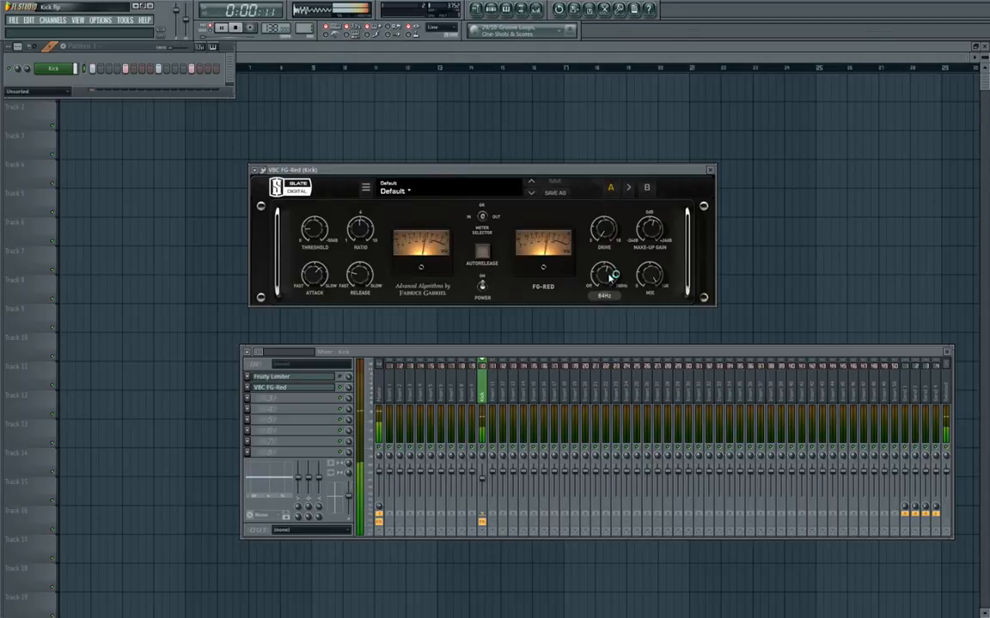
pyautogui.moveTo(611, 279)
pyautogui.mouseDown()
pyautogui.moveTo(611, 338)
pyautogui.moveTo(601, 279)
pyautogui.moveTo(607, 286)
pyautogui.mouseUp()
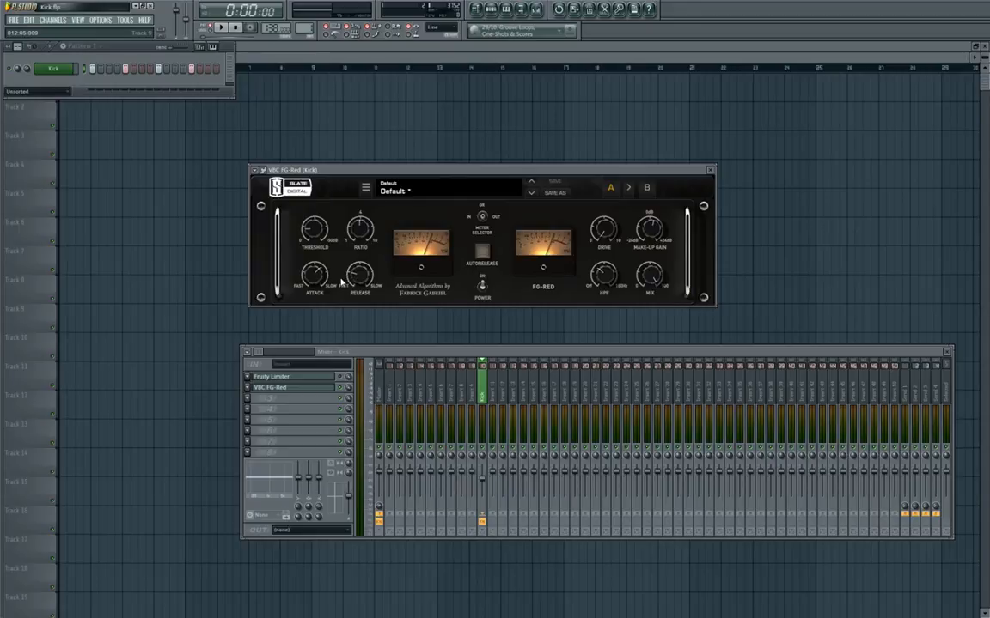
# Toggle VBC FG-Red and Fruity Limiter on the Kick mixer track and play the pattern to compare the kick.
pyautogui.click(340, 388)
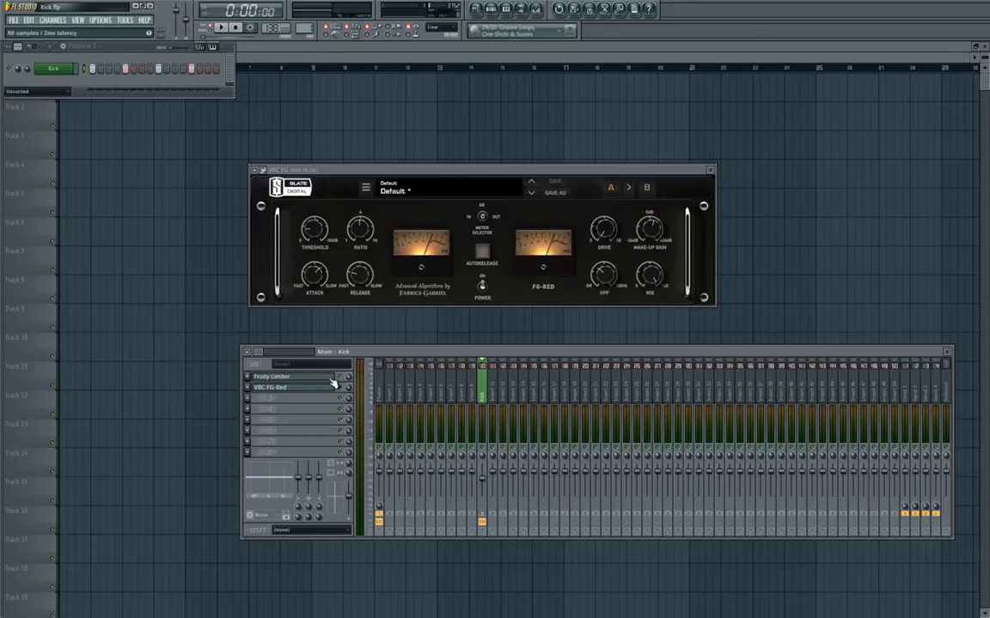
pyautogui.click(333, 378)
pyautogui.click(333, 378)
pyautogui.click(334, 378)
pyautogui.press('space')
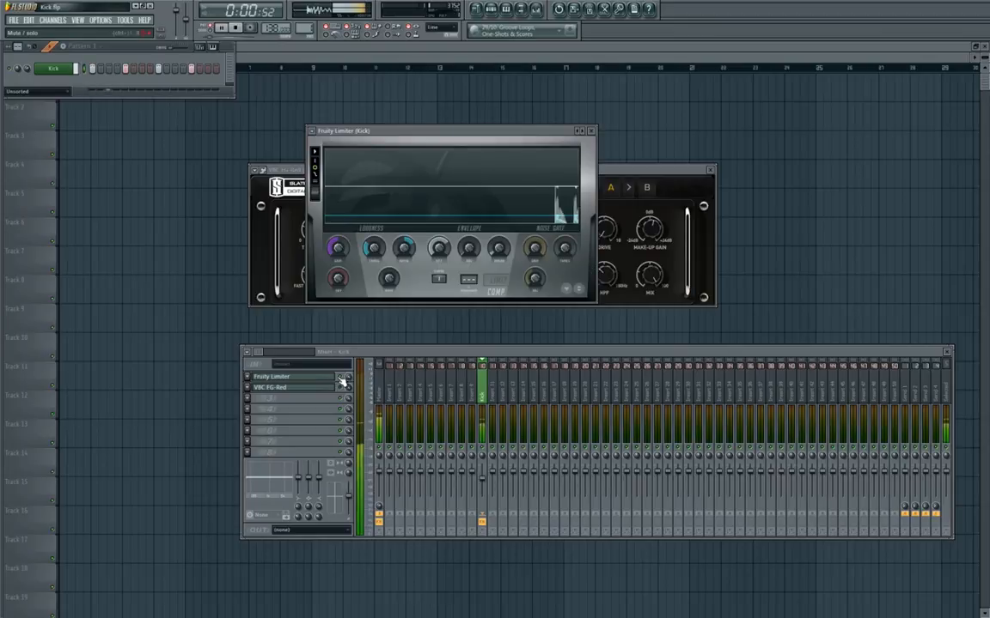
pyautogui.press('space')
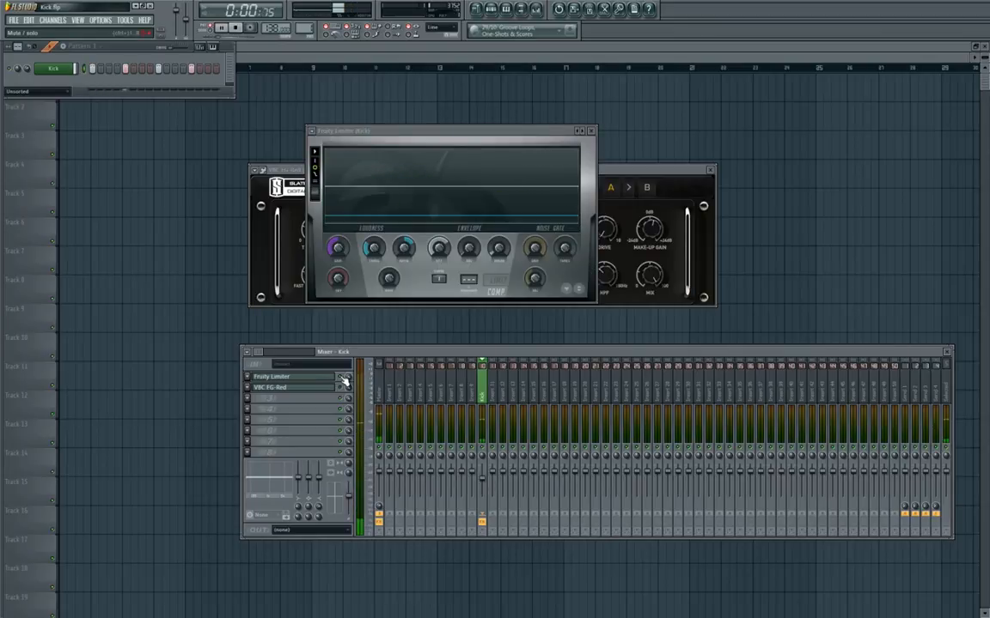
# Load Fruity Parametric EQ 2 into the Kick track's third effect slot and place its window above the mixer.
pyautogui.click(259, 411)
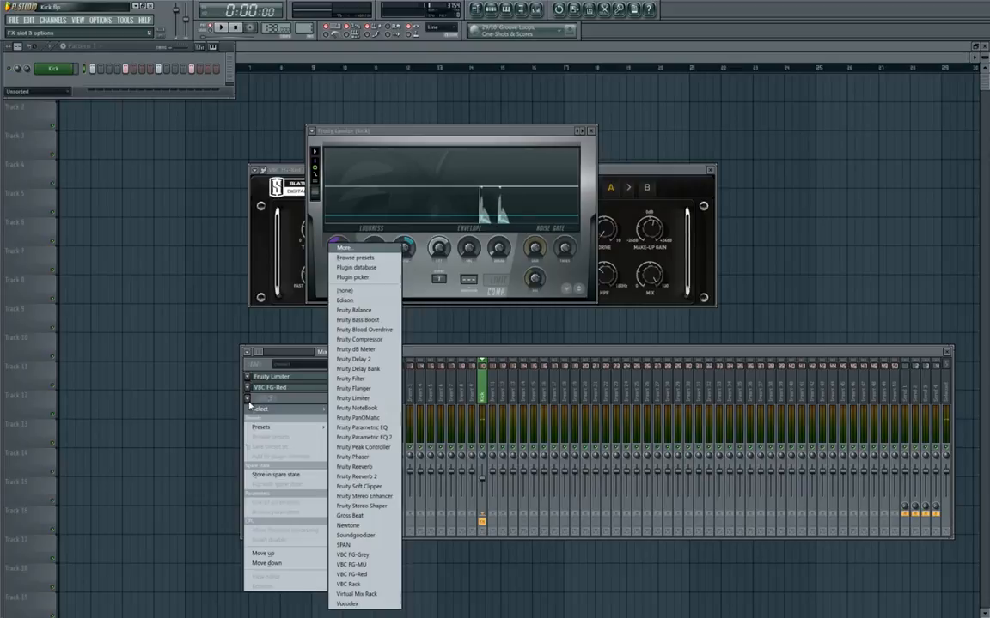
pyautogui.click(363, 437)
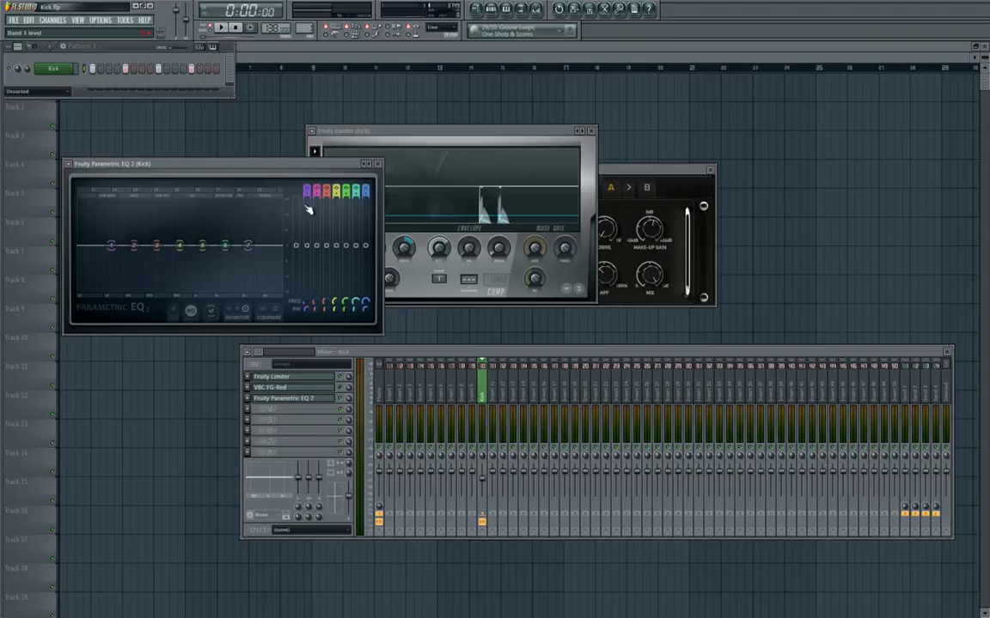
pyautogui.moveTo(303, 164); pyautogui.dragTo(547, 169)
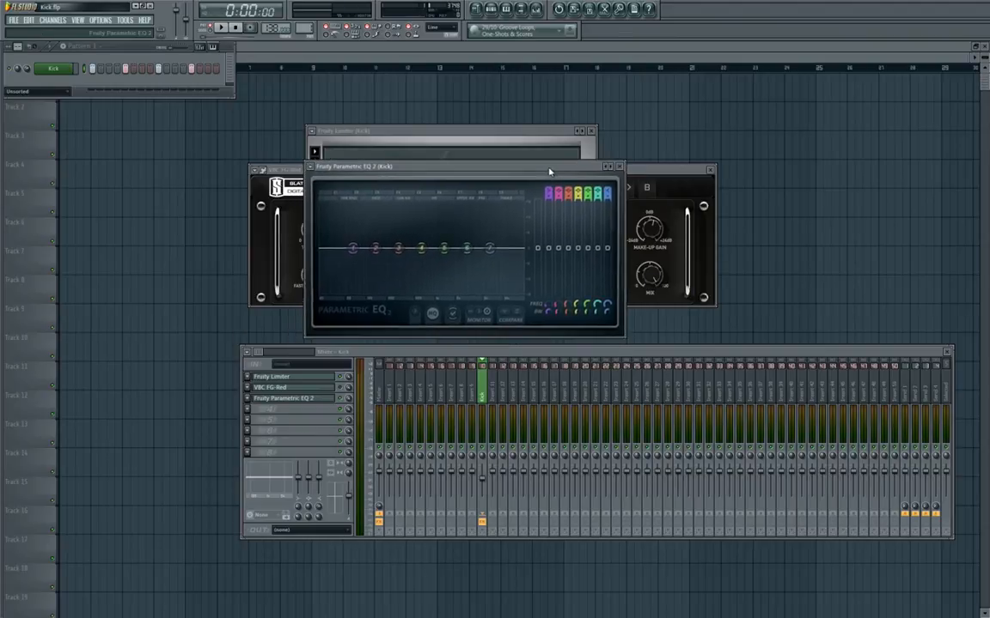
# Lower EQ band 1 to -18 dB at about 28 Hz and raise band 2 slightly around 67 Hz while auditioning.
pyautogui.moveTo(354, 248); pyautogui.dragTo(325, 346)
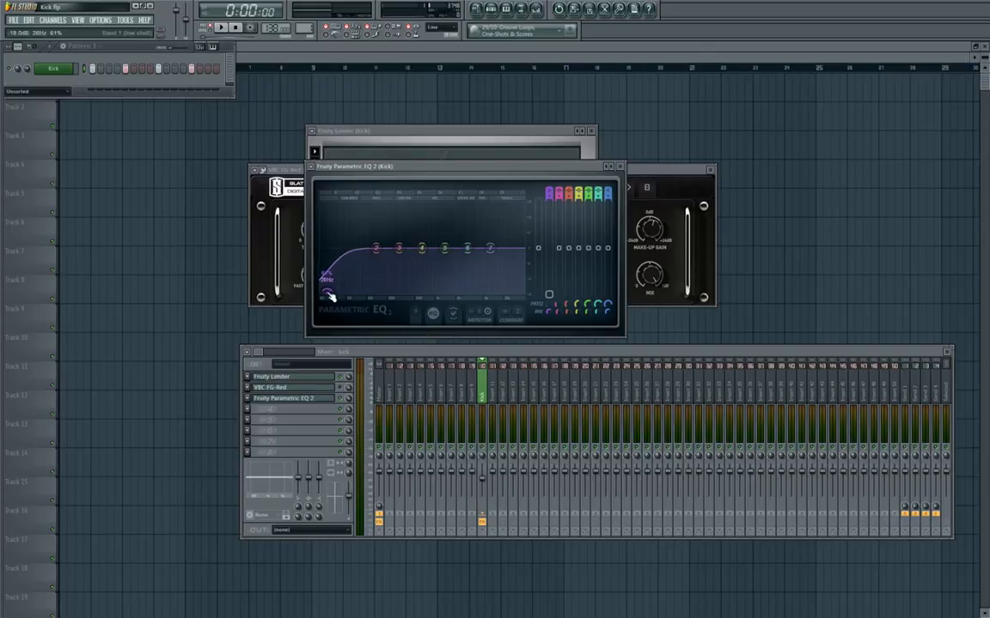
pyautogui.moveTo(361, 250); pyautogui.dragTo(360, 244)
pyautogui.press('space')
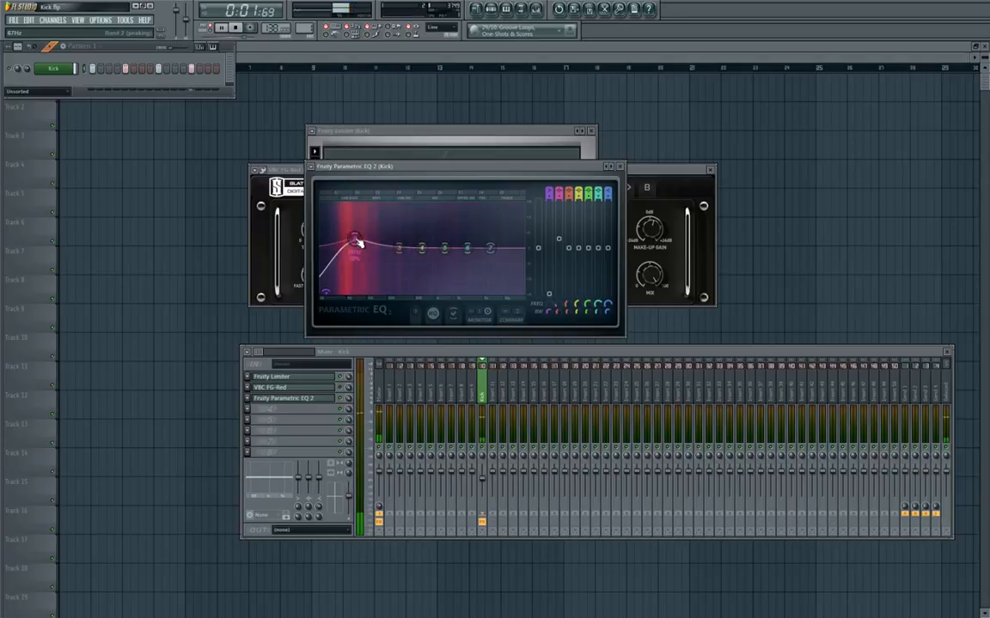
pyautogui.press('space')
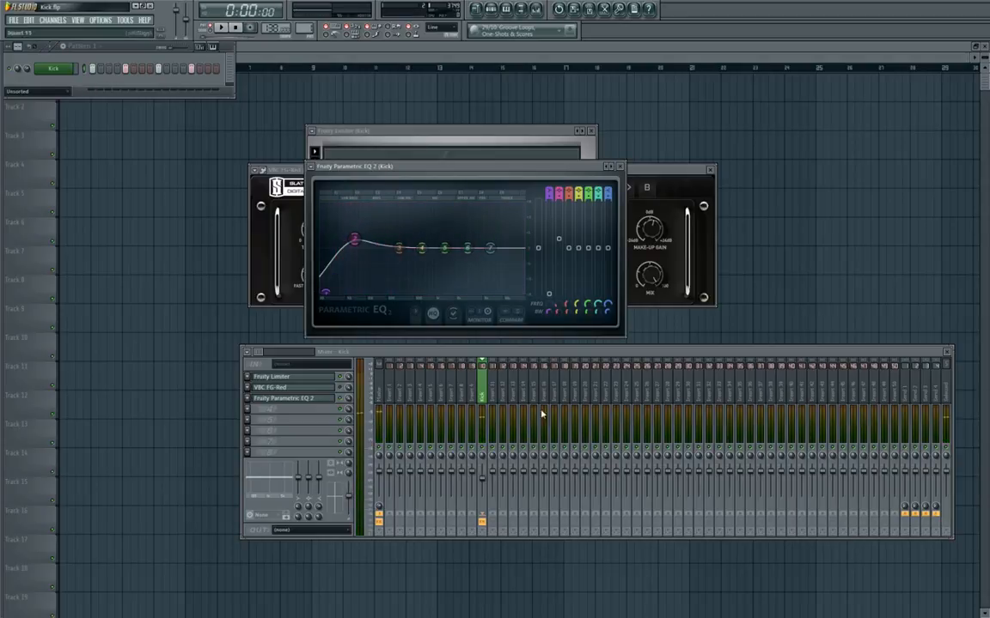
pyautogui.click(486, 403)
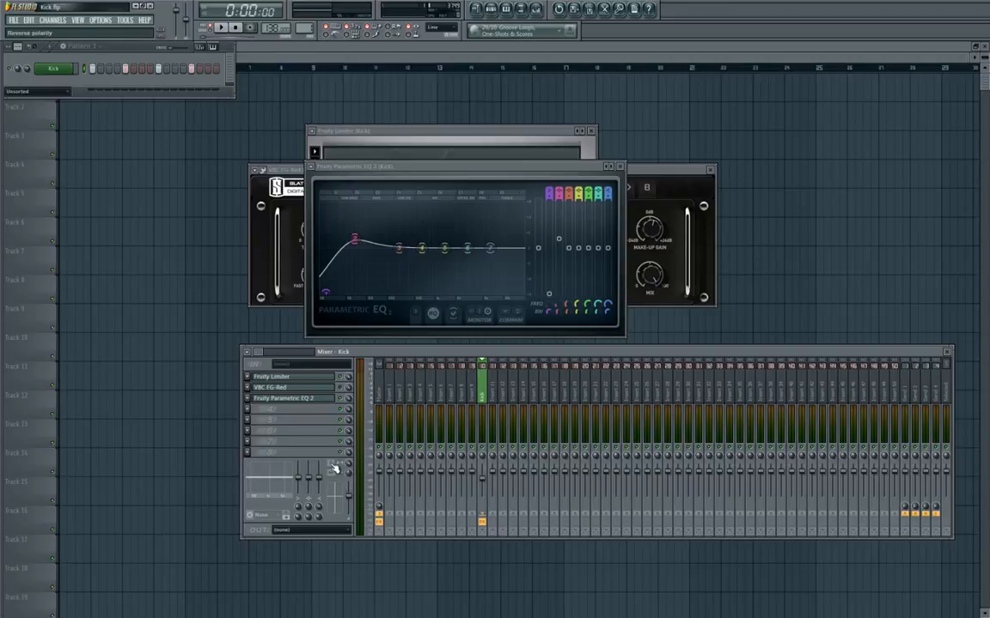
pyautogui.moveTo(348, 464); pyautogui.dragTo(352, 563)
pyautogui.moveTo(352, 34); pyautogui.dragTo(378, 281)
# Narrow EQ band 3 to 3%, sweep it to about 132 Hz and audition it with a boost of about 7.6 dB.
pyautogui.press('space')
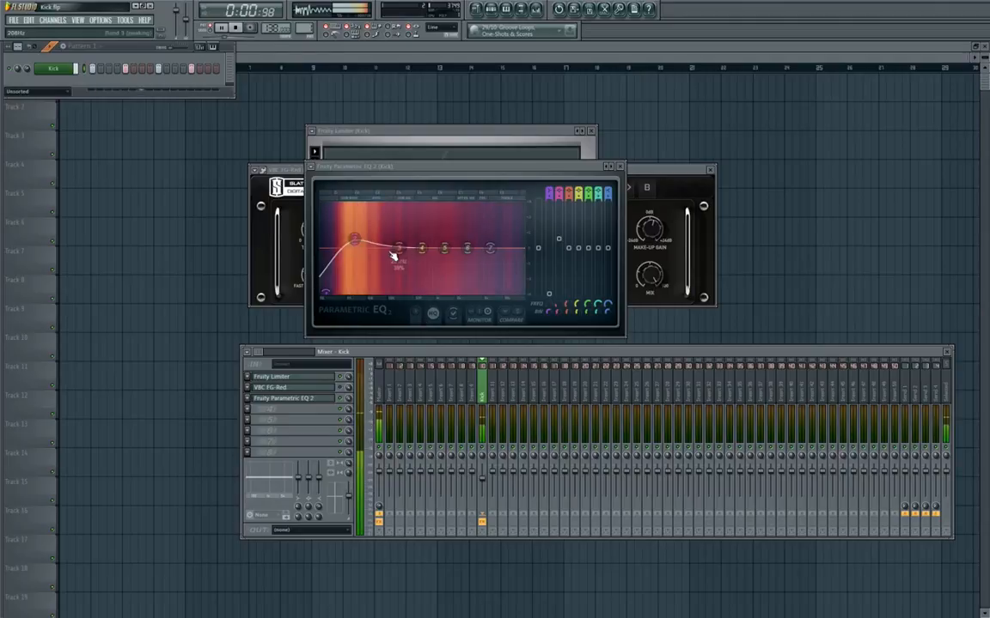
pyautogui.press('space')
pyautogui.moveTo(400, 257); pyautogui.dragTo(386, 249)
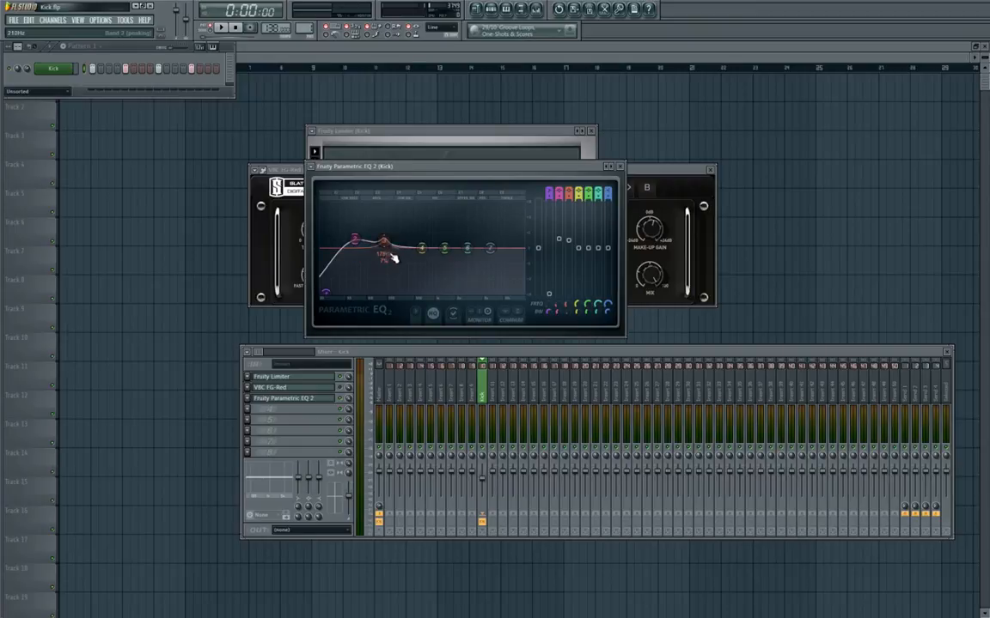
pyautogui.moveTo(385, 245); pyautogui.dragTo(386, 249)
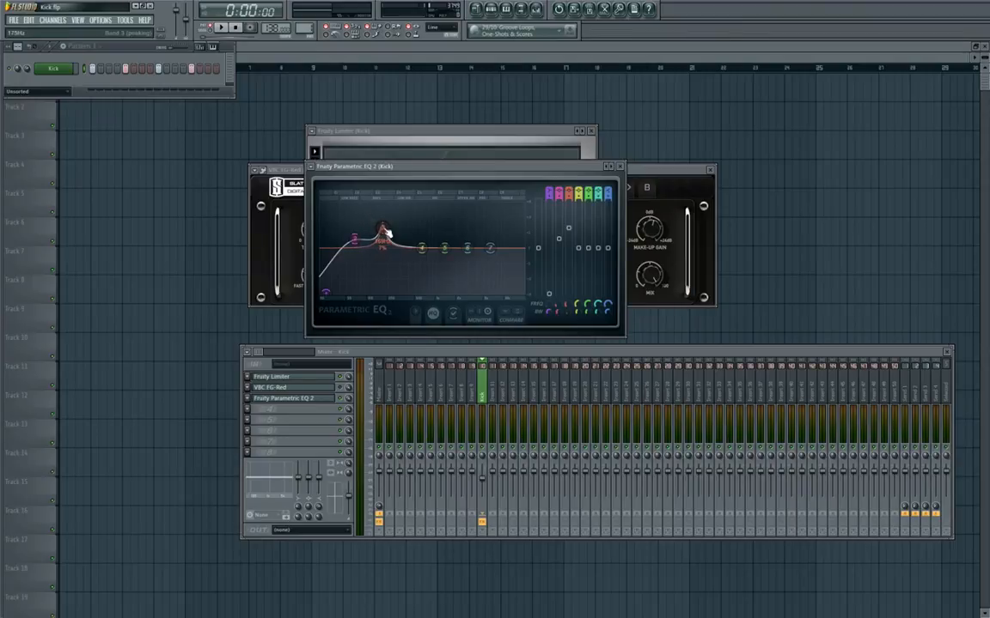
pyautogui.moveTo(388, 234)
pyautogui.mouseDown()
pyautogui.moveTo(367, 229)
pyautogui.moveTo(377, 233)
pyautogui.mouseUp()
pyautogui.press('space')
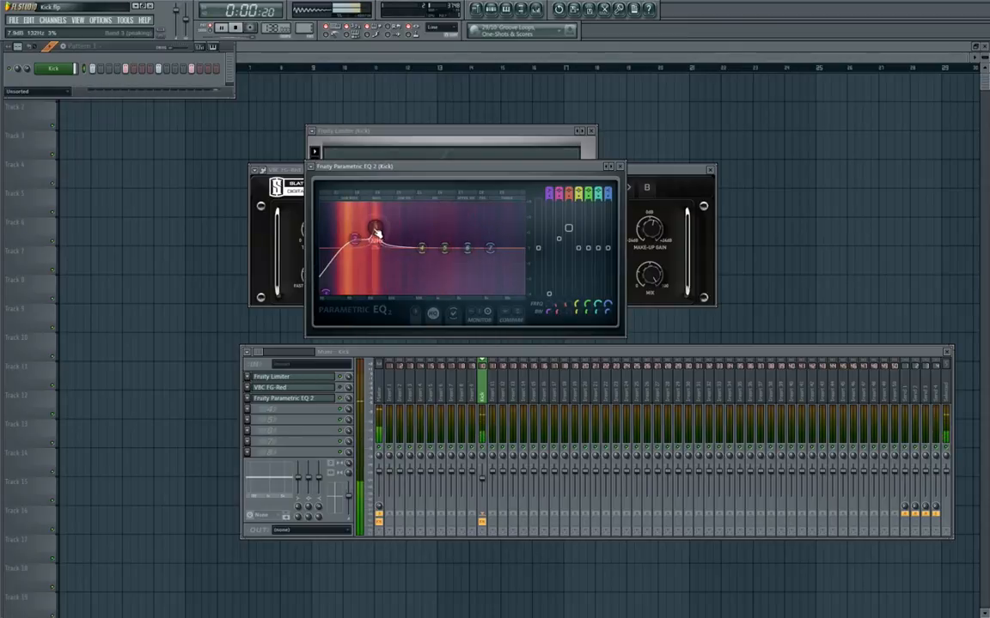
pyautogui.press('space')
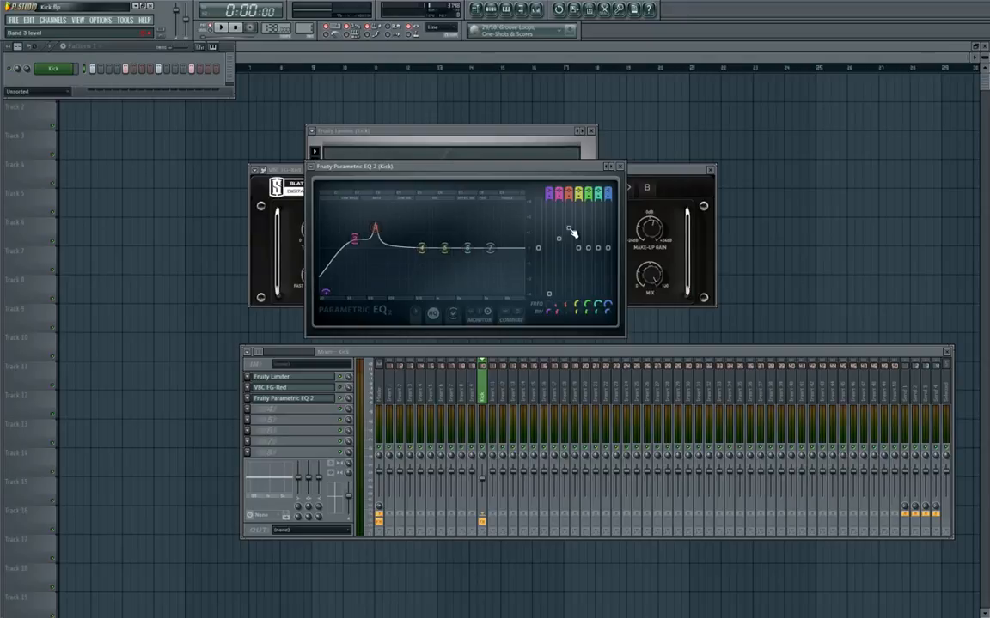
pyautogui.moveTo(572, 233)
pyautogui.mouseDown()
pyautogui.moveTo(571, 245)
pyautogui.moveTo(569, 229)
pyautogui.mouseUp()
pyautogui.press('space')
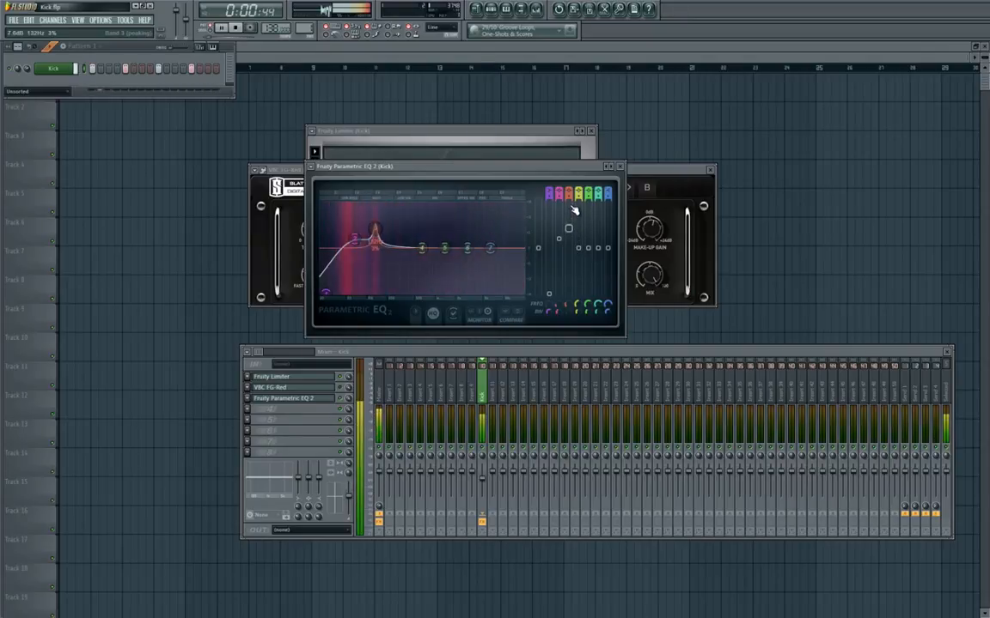
pyautogui.press('space')
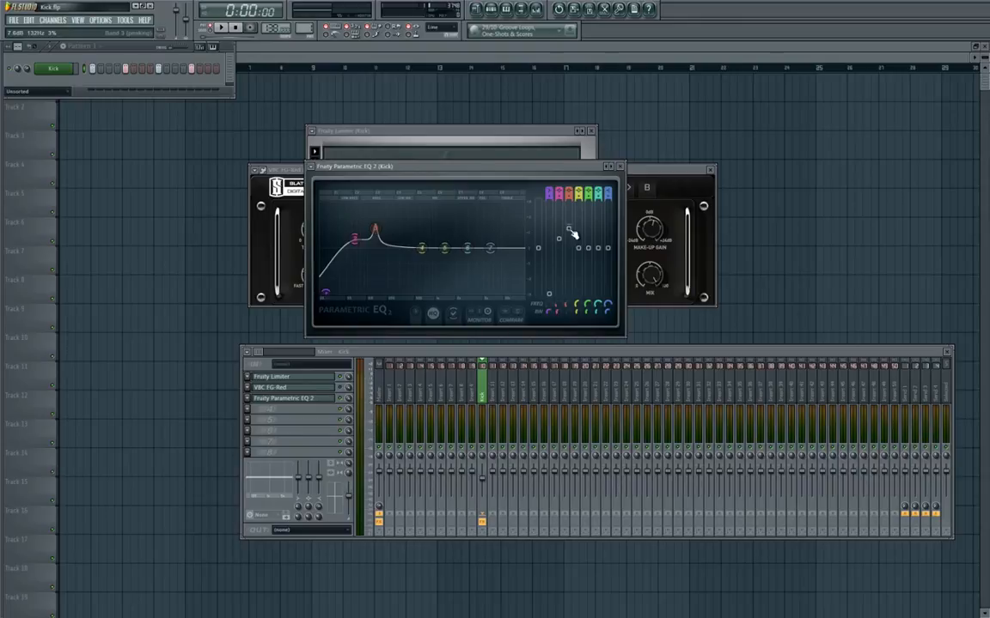
# Turn the EQ band 3 boost at 132 Hz into a narrow cut, comparing it with a flat level during playback.
pyautogui.moveTo(572, 233); pyautogui.dragTo(572, 250)
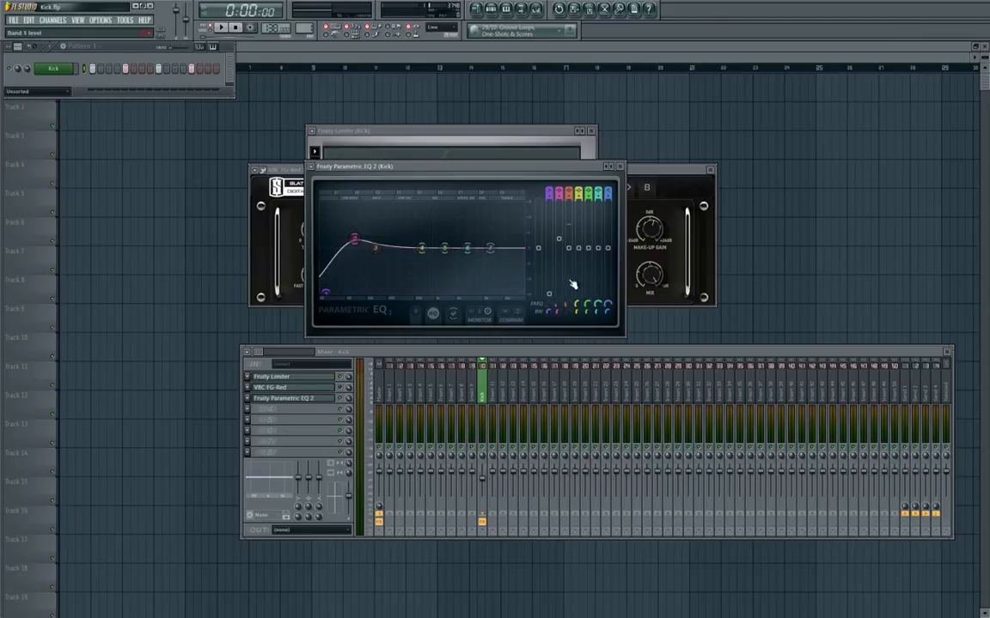
pyautogui.press('space')
pyautogui.moveTo(572, 251)
pyautogui.mouseDown()
pyautogui.moveTo(572, 282)
pyautogui.moveTo(568, 230)
pyautogui.moveTo(570, 269)
pyautogui.mouseUp()
pyautogui.press('space')
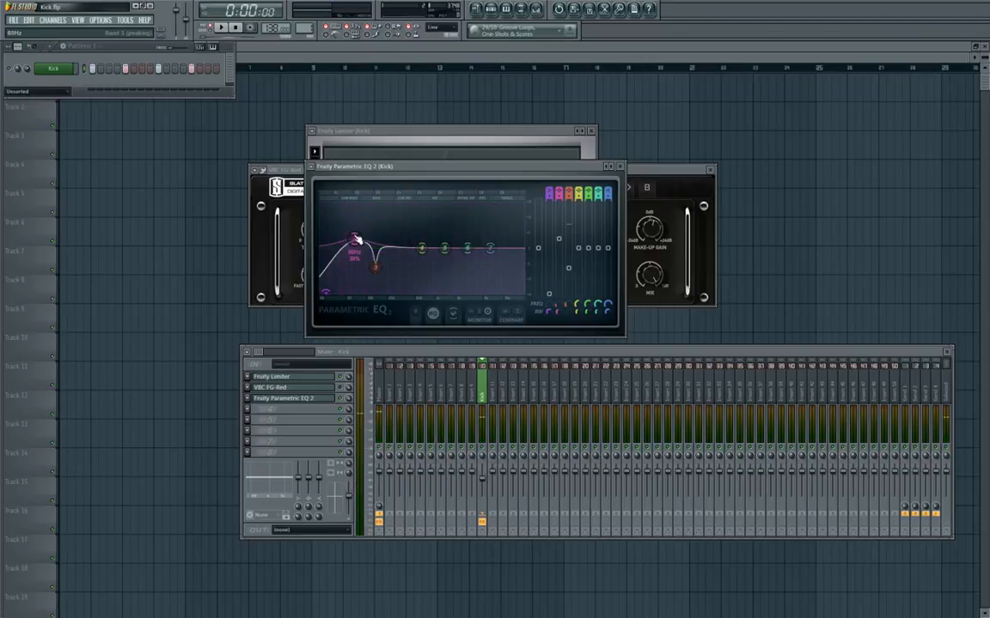
# Raise EQ band 2 to about 5.0 dB at 68 Hz and audition the kick.
pyautogui.moveTo(359, 240); pyautogui.dragTo(357, 237)
pyautogui.press('space')
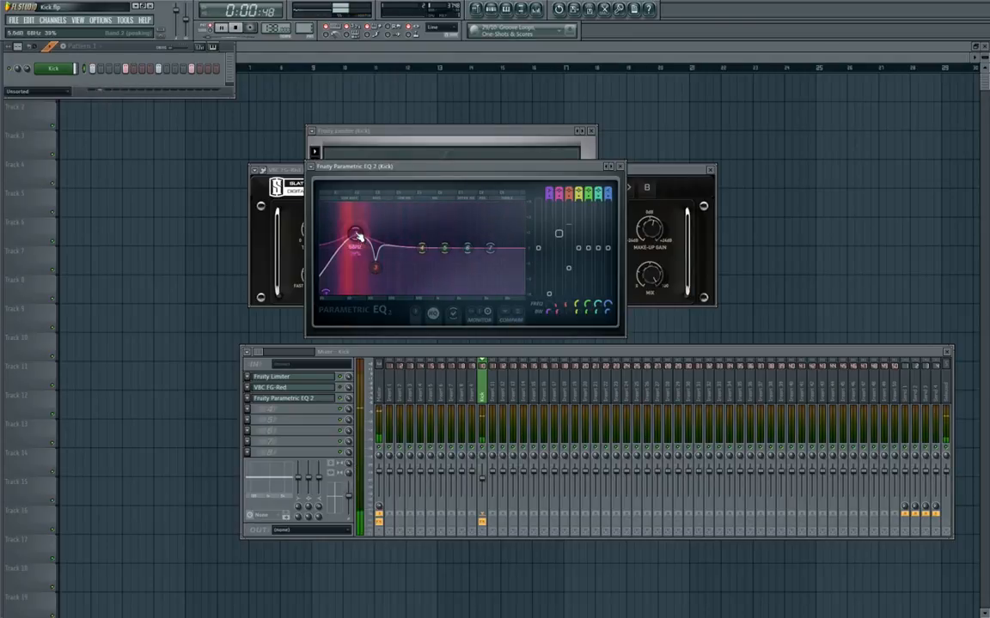
pyautogui.press('space')
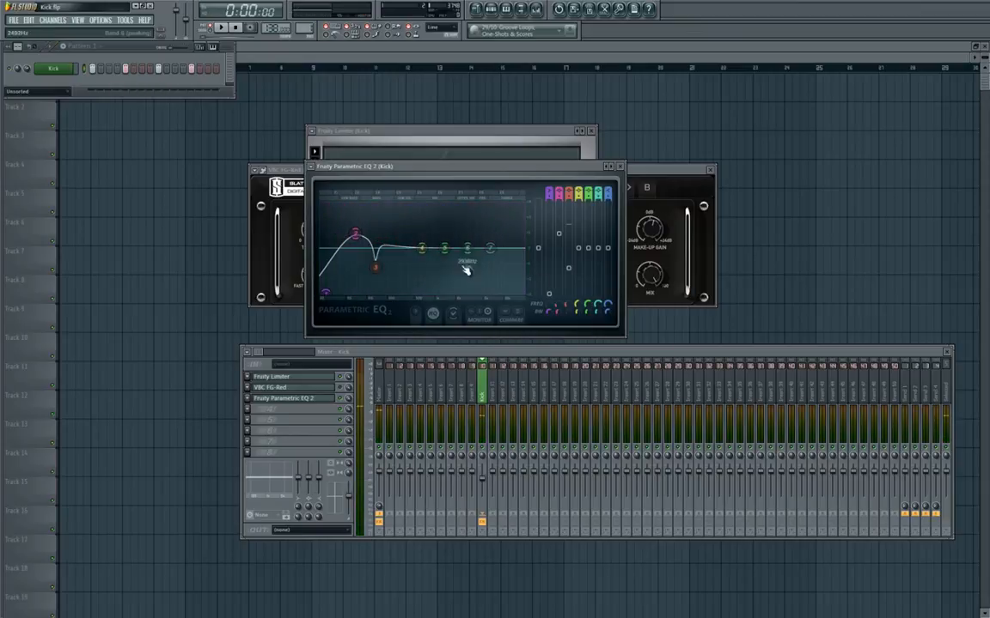
# During playback, dip EQ band 5 slightly near 1159 Hz and move band 6 into the high treble with a slight boost.
pyautogui.press('space')
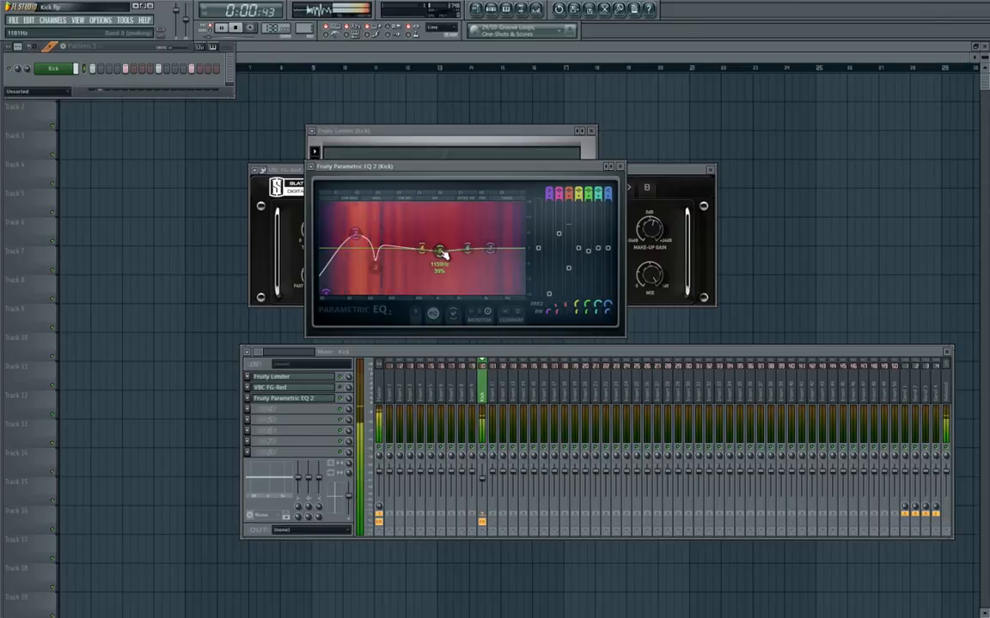
pyautogui.moveTo(445, 255); pyautogui.dragTo(506, 254)
pyautogui.press('space')
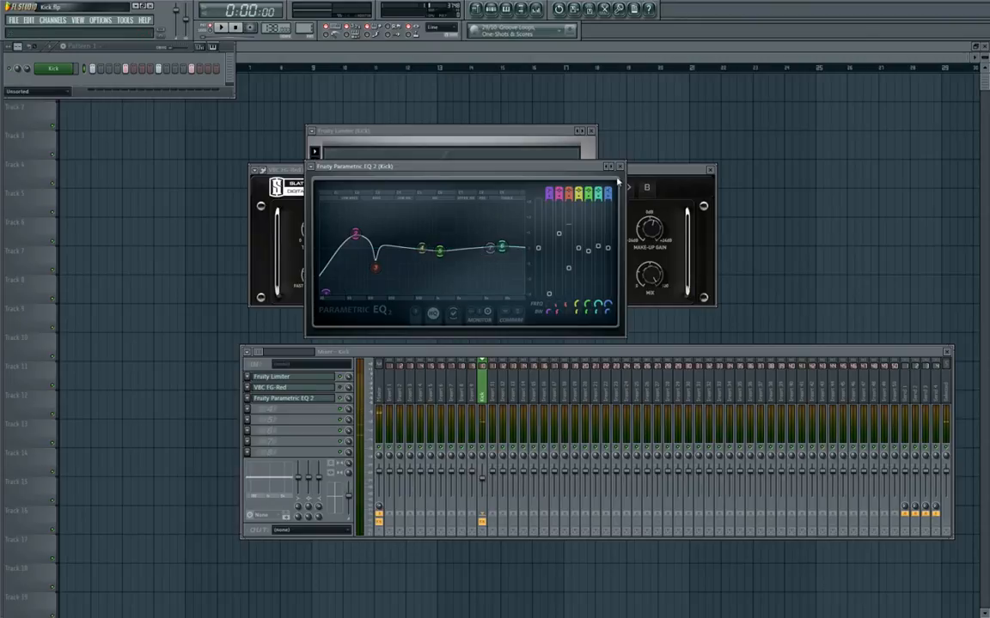
# Close the Fruity Limiter, Fruity Parametric EQ 2 and VBC FG-Red windows.
pyautogui.moveTo(533, 168); pyautogui.dragTo(586, 167)
pyautogui.click(591, 131)
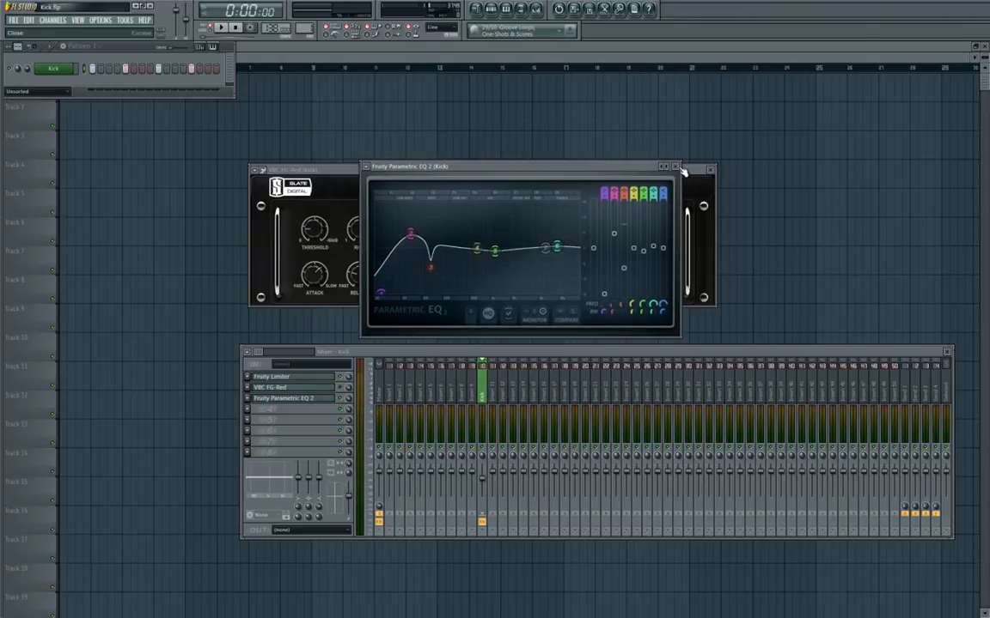
pyautogui.click(675, 167)
pyautogui.click(710, 169)
# Open the Kick channel's KICK synth and reposition the mixer directly below its window.
pyautogui.moveTo(440, 353); pyautogui.dragTo(442, 293)
pyautogui.click(58, 69)
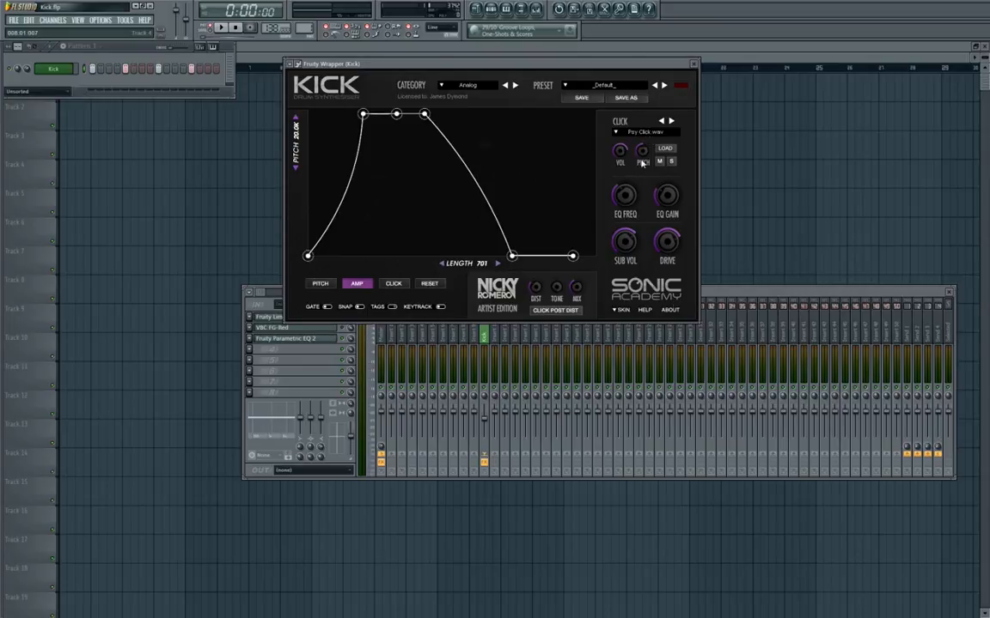
pyautogui.moveTo(707, 296); pyautogui.dragTo(655, 337)
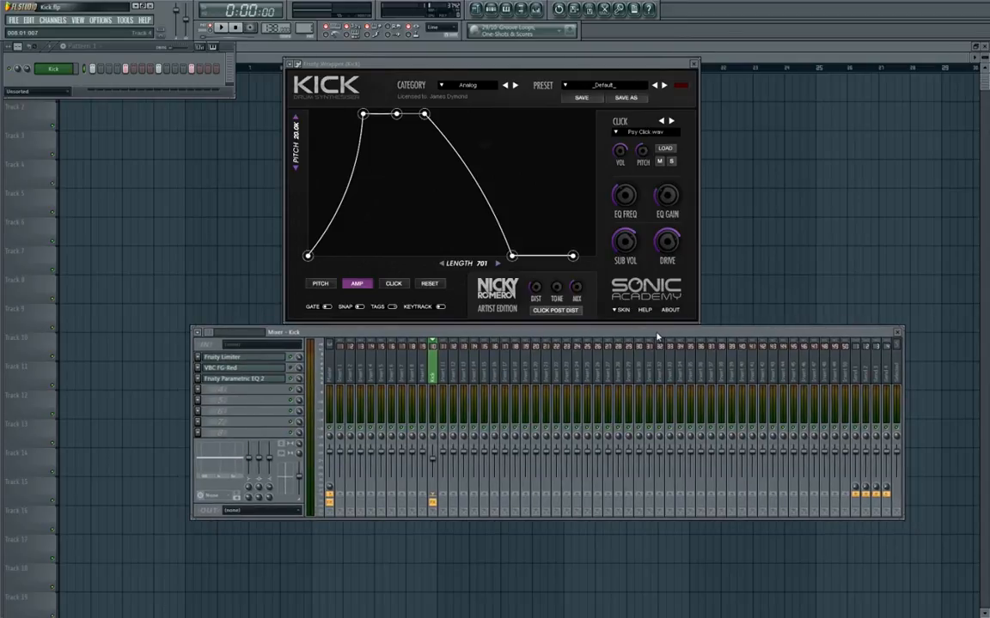
pyautogui.moveTo(655, 337); pyautogui.dragTo(622, 336)
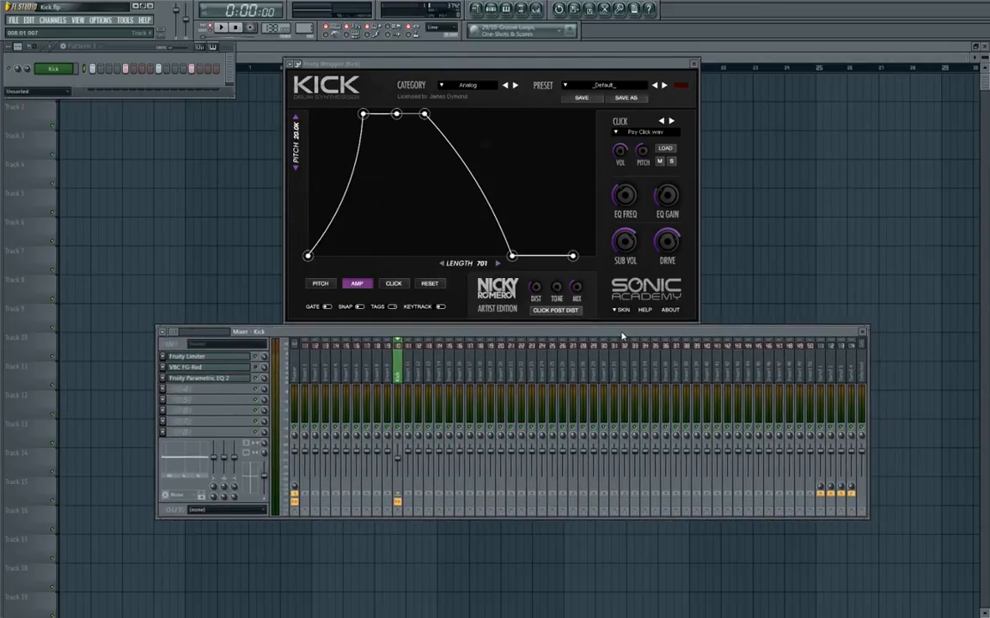